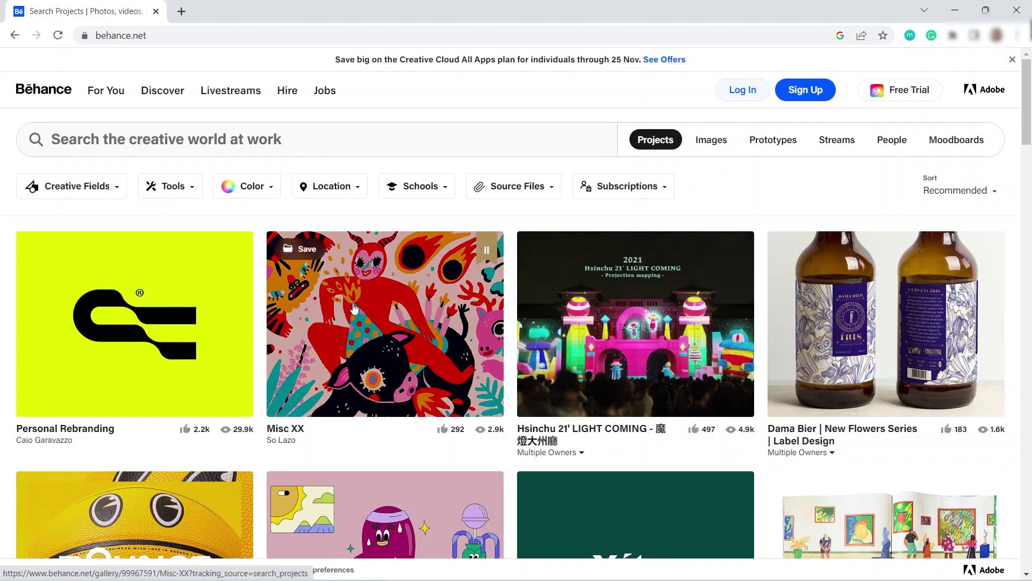
# - Start creating a new Behance account from the Sign Up button on the projects page
pyautogui.scroll(-4, 682, 410)
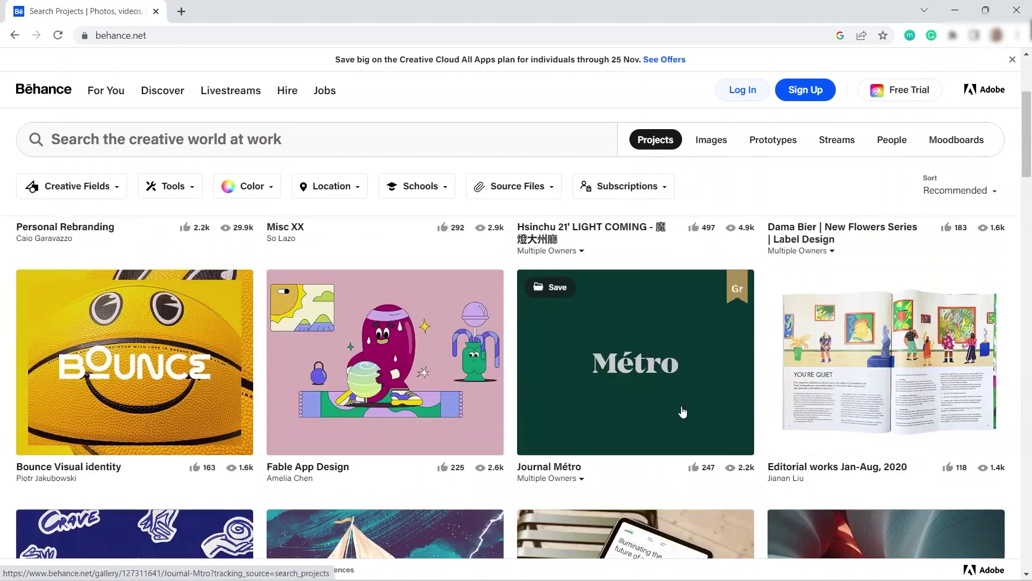
pyautogui.scroll(3, 685, 412)
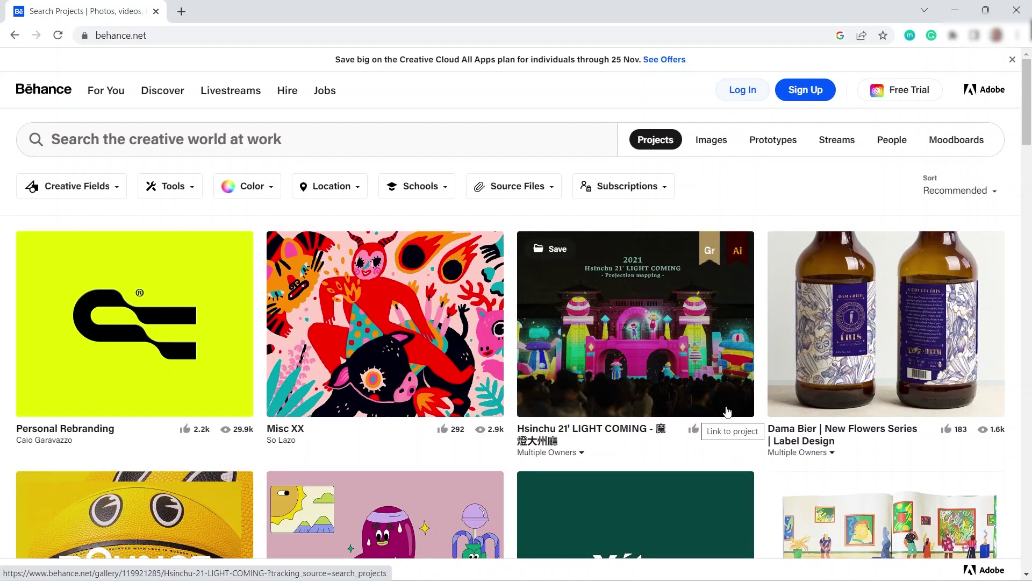
pyautogui.click(805, 101)
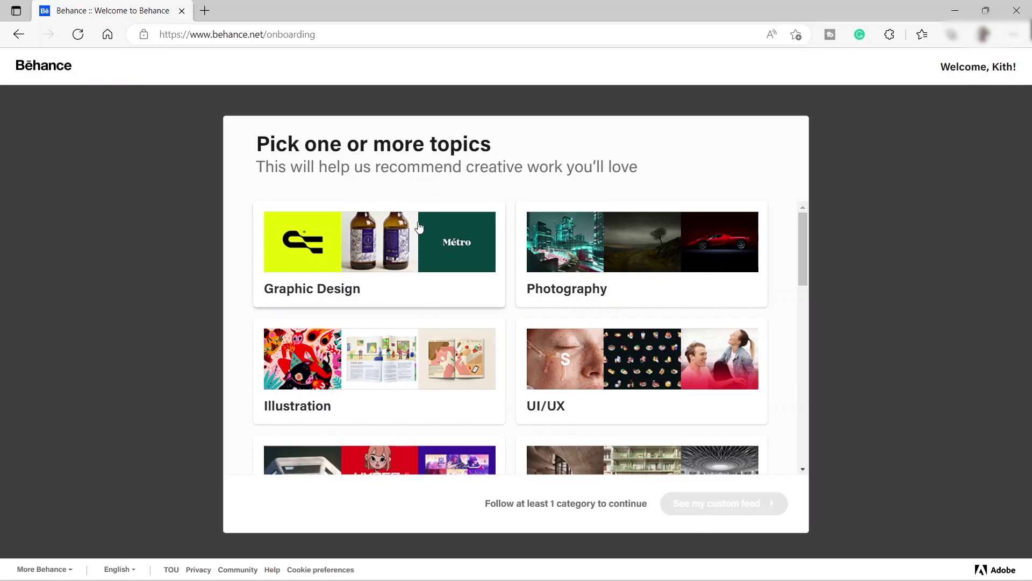
# - Follow the Graphic Design and Product Design topics, then go to the custom feed
pyautogui.click(366, 248)
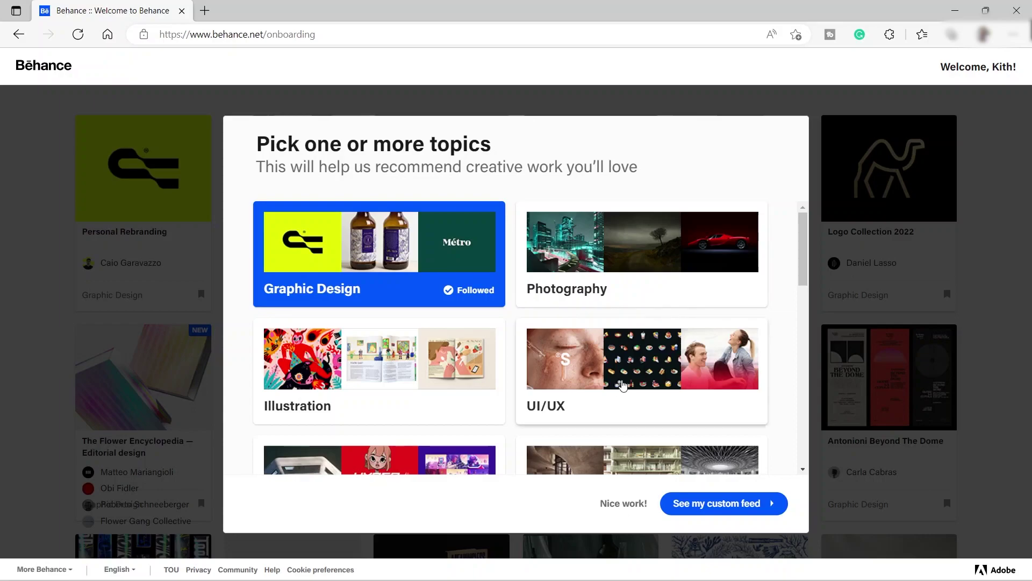
pyautogui.scroll(-1, 611, 283)
pyautogui.scroll(-3, 627, 307)
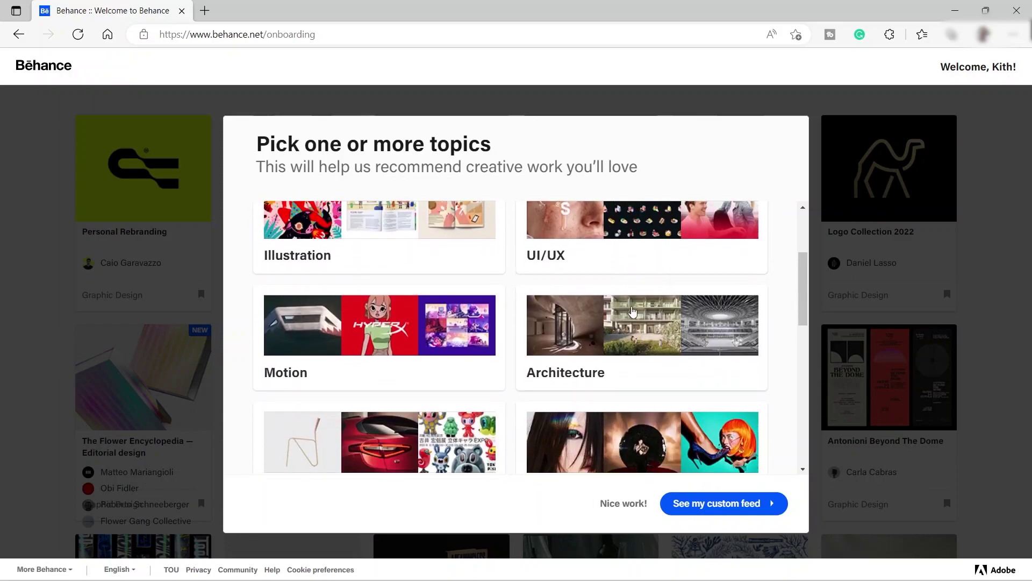
pyautogui.scroll(-2, 676, 322)
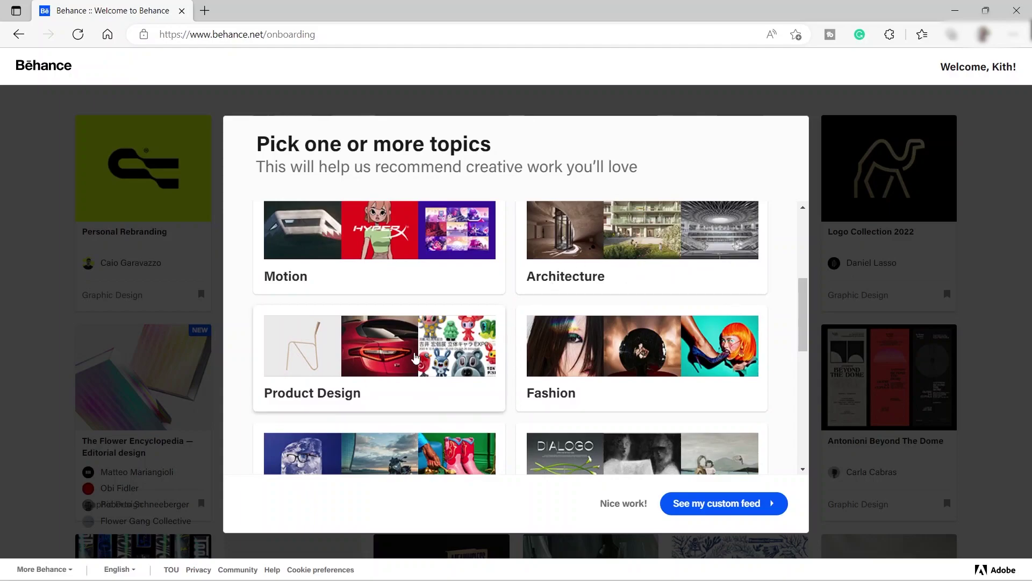
pyautogui.scroll(-2, 416, 358)
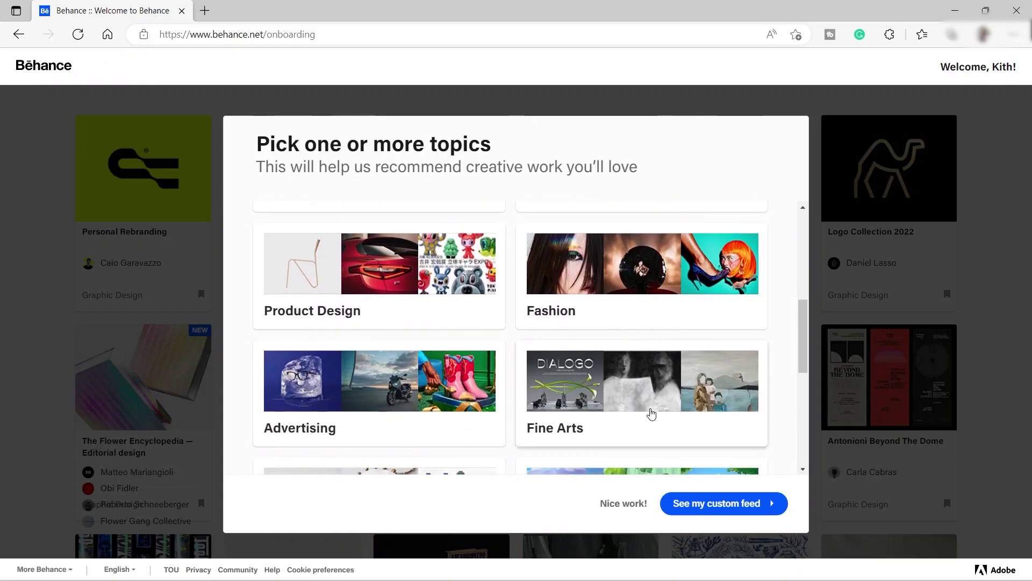
pyautogui.scroll(-3, 650, 415)
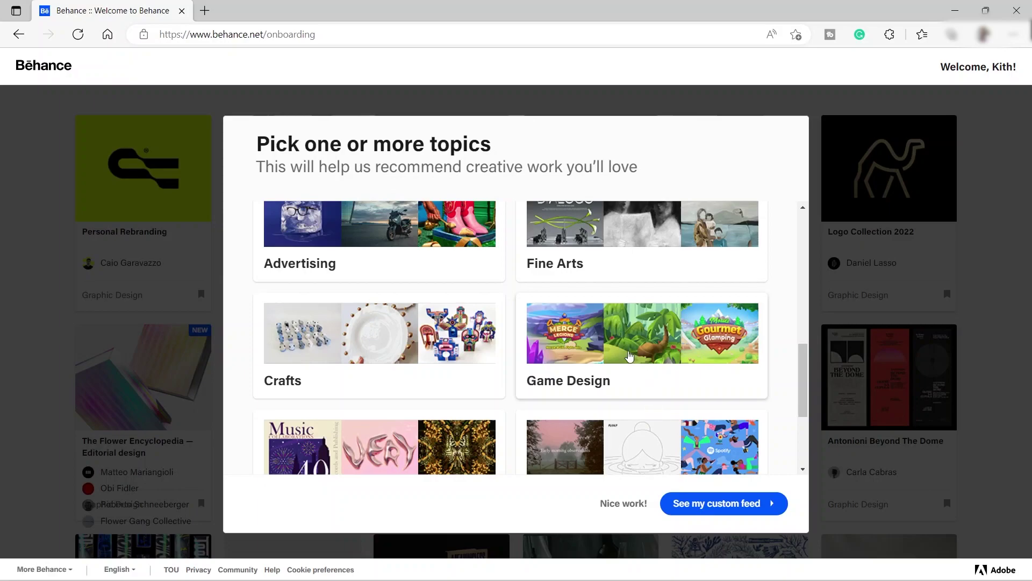
pyautogui.scroll(-1, 353, 378)
pyautogui.scroll(-3, 538, 383)
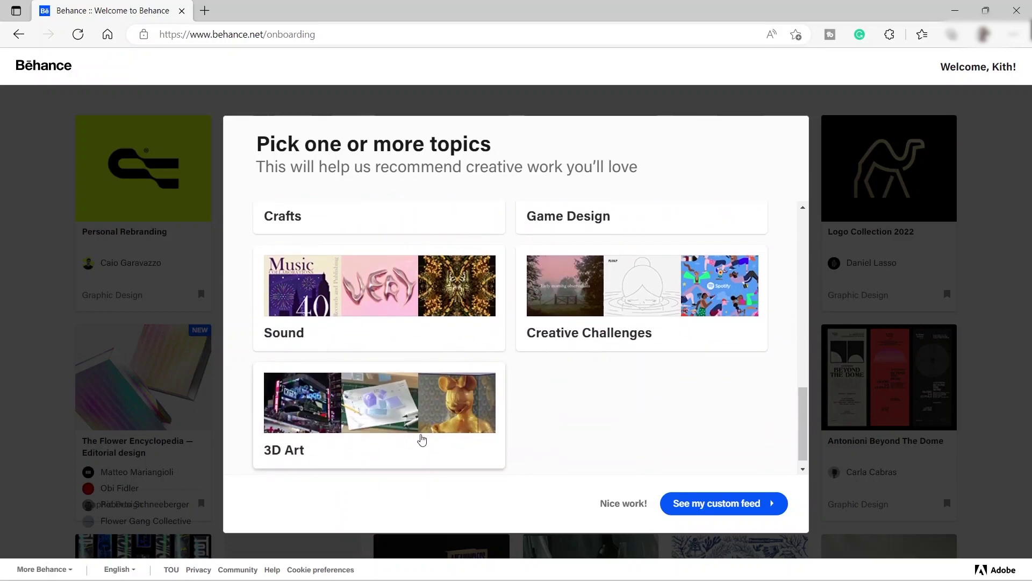
pyautogui.scroll(8, 536, 338)
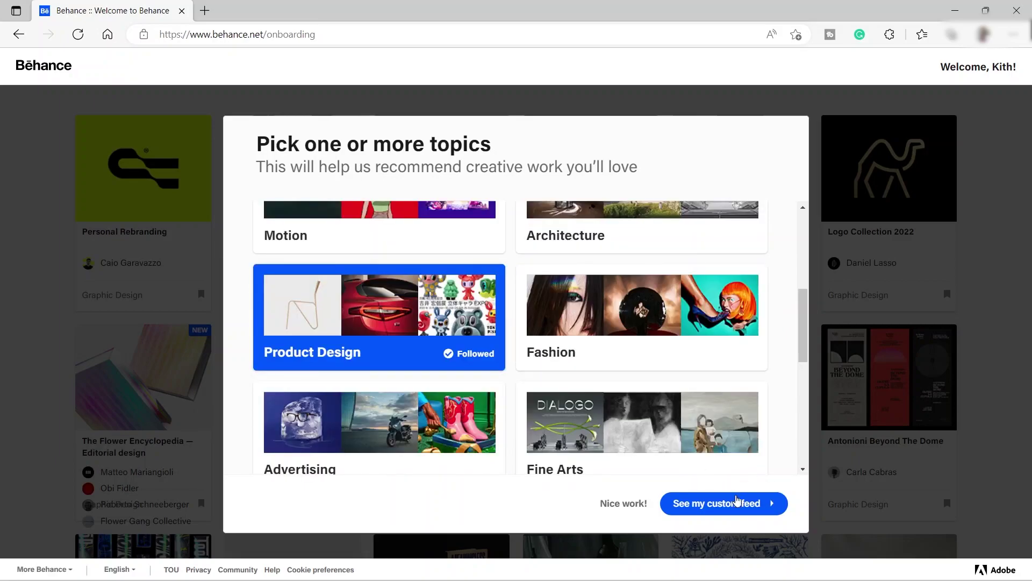
pyautogui.click(733, 510)
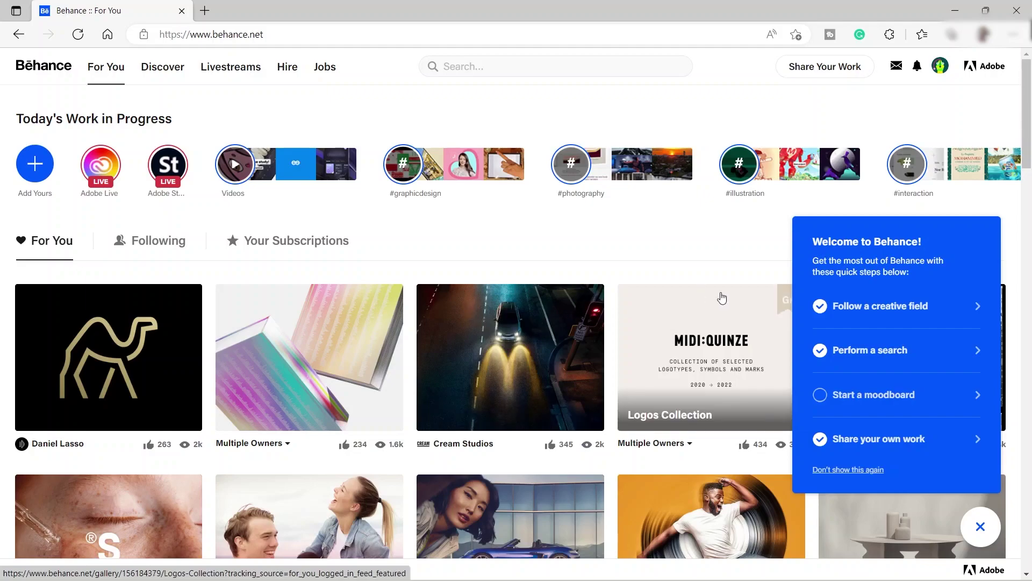
# - Browse The Flower Encyclopedia editorial design project, then close it back to the feed
pyautogui.click(277, 346)
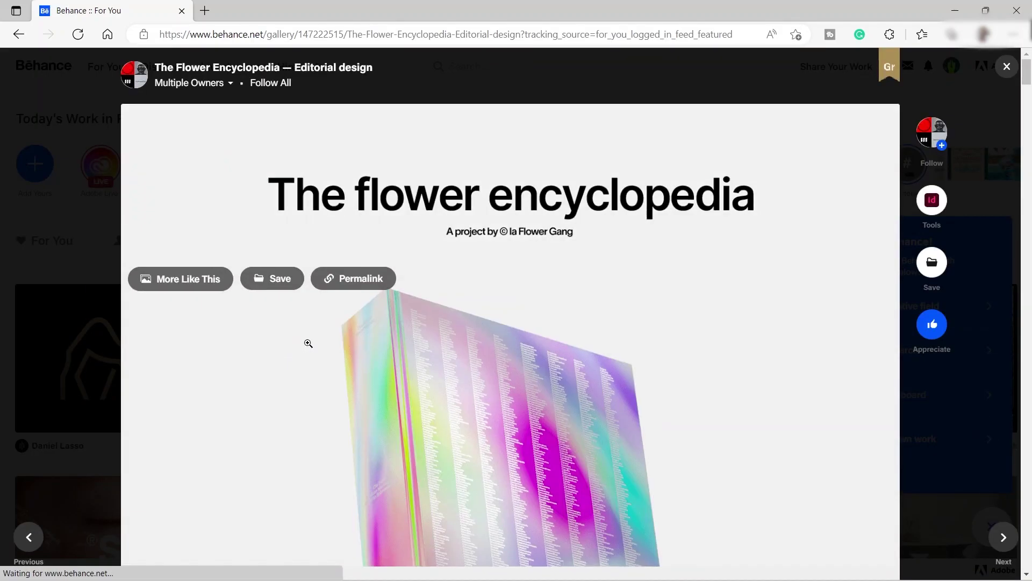
pyautogui.scroll(-6, 431, 300)
pyautogui.scroll(-10, 443, 320)
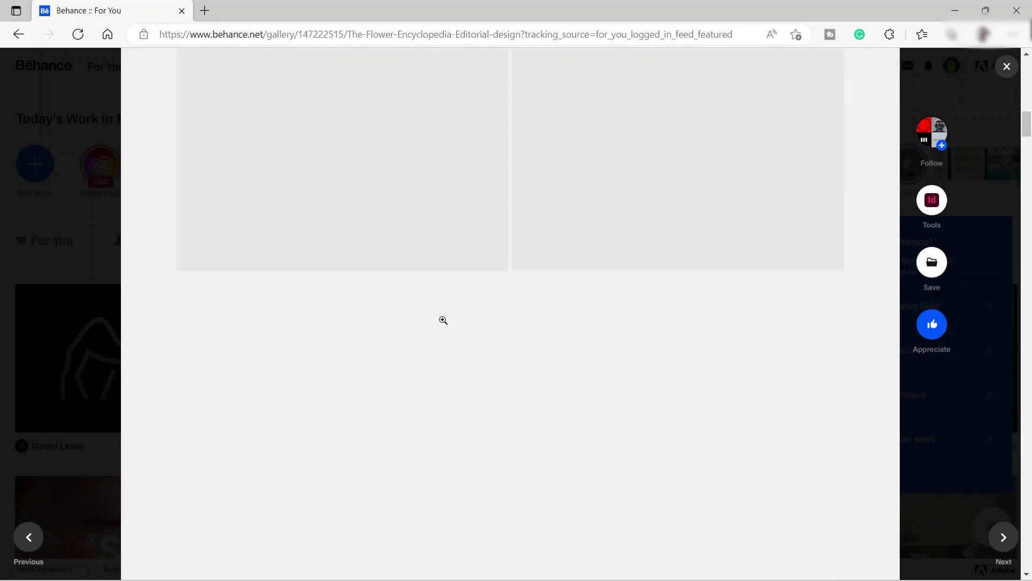
pyautogui.scroll(5, 443, 320)
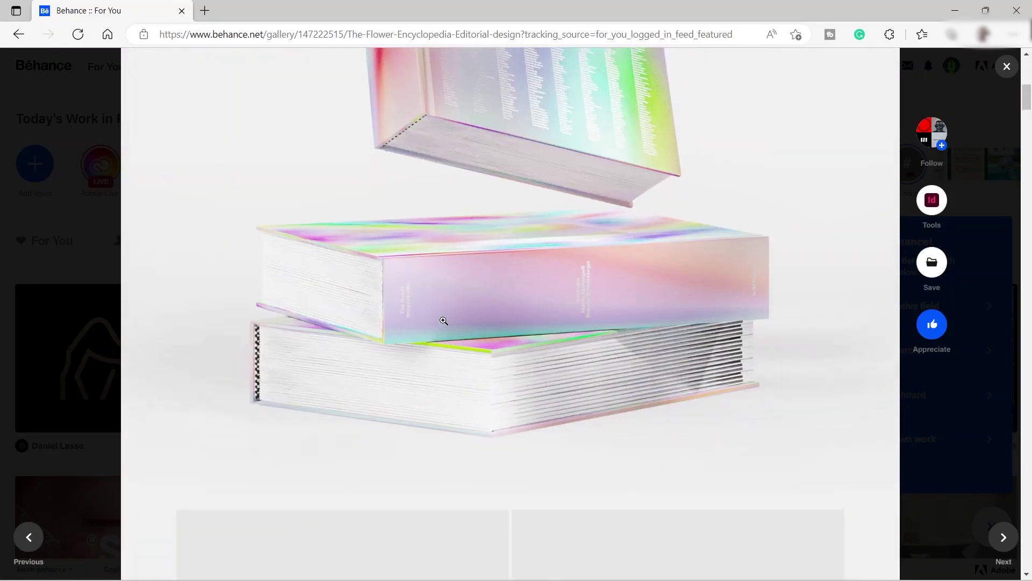
pyautogui.press('Escape')
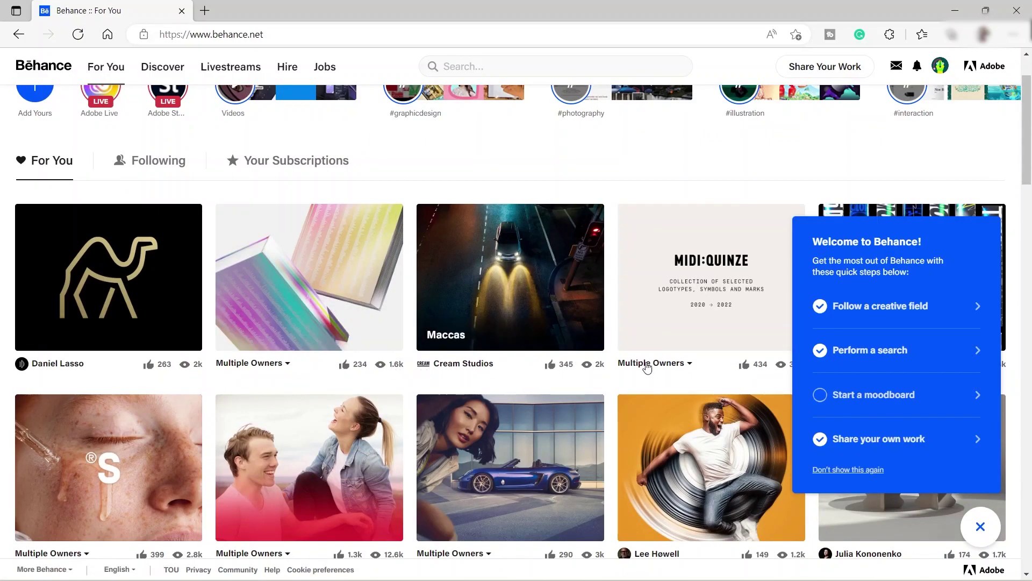
# - Close the Welcome to Behance checklist and reveal the Share Your Work options
pyautogui.scroll(-2, 666, 355)
pyautogui.scroll(-1, 661, 334)
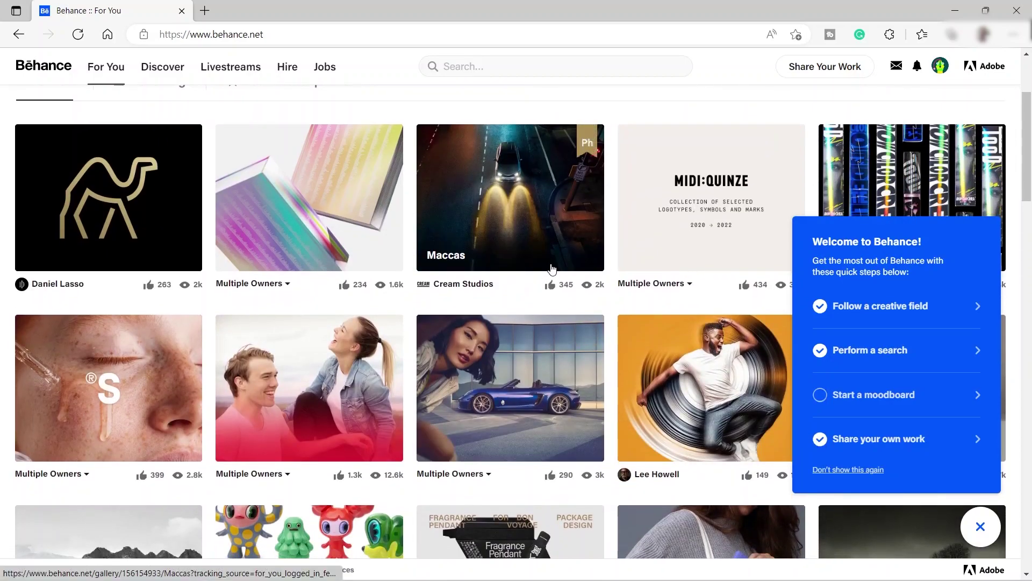
pyautogui.scroll(-3, 538, 371)
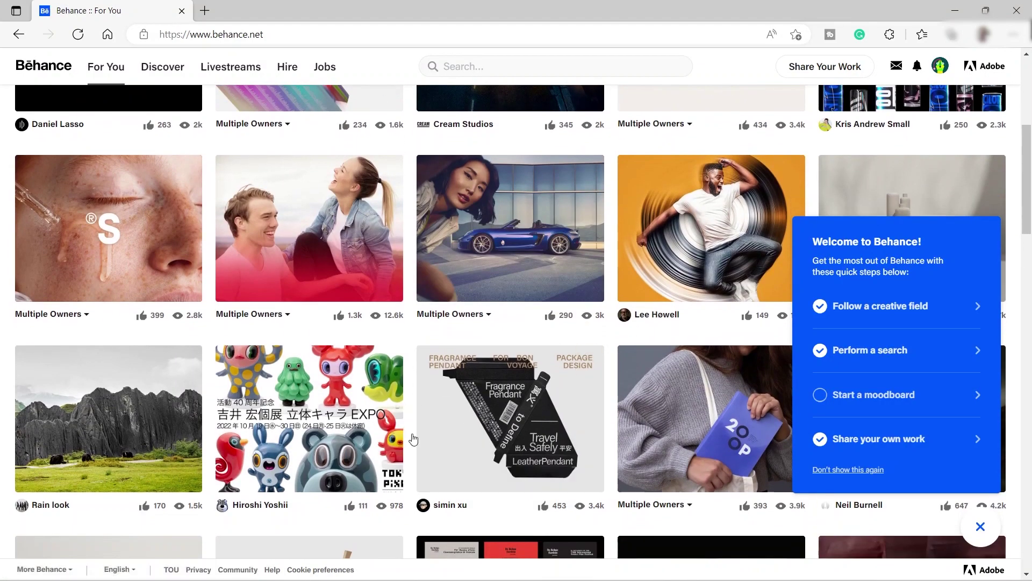
pyautogui.scroll(6, 473, 414)
pyautogui.click(981, 527)
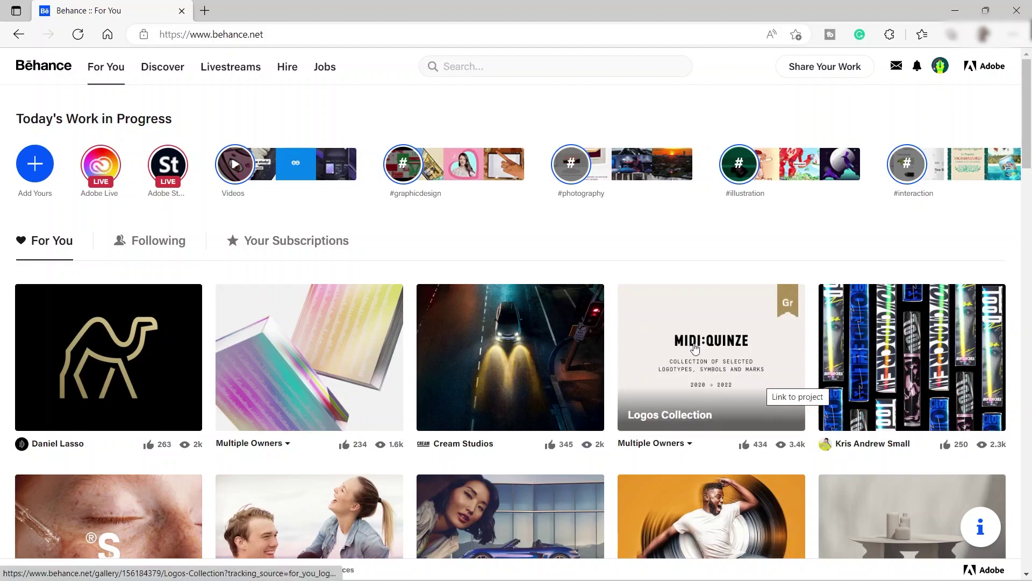
pyautogui.moveTo(812, 80)
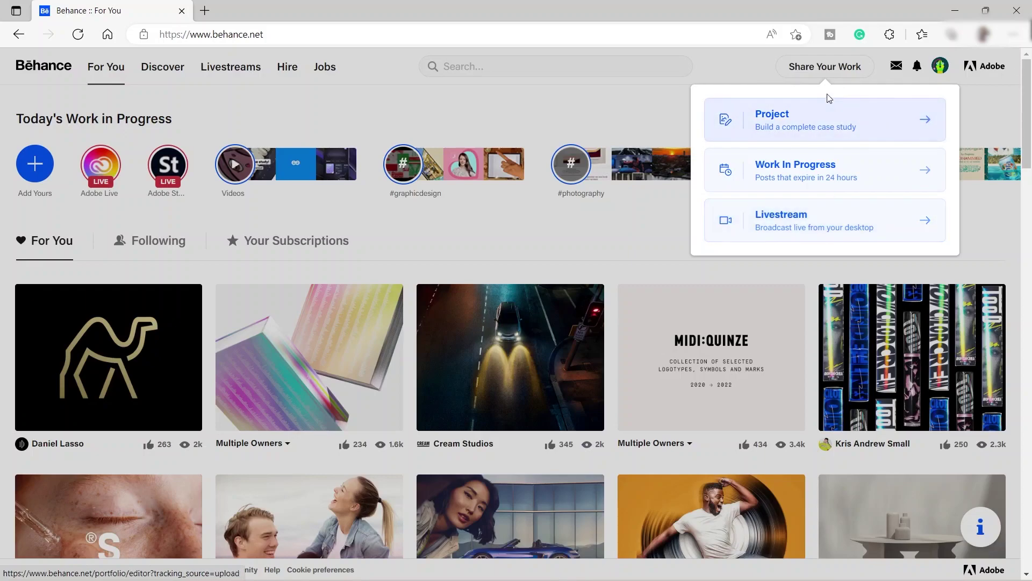
# - Choose Project under Share Your Work to open the Create Project editor
pyautogui.click(833, 115)
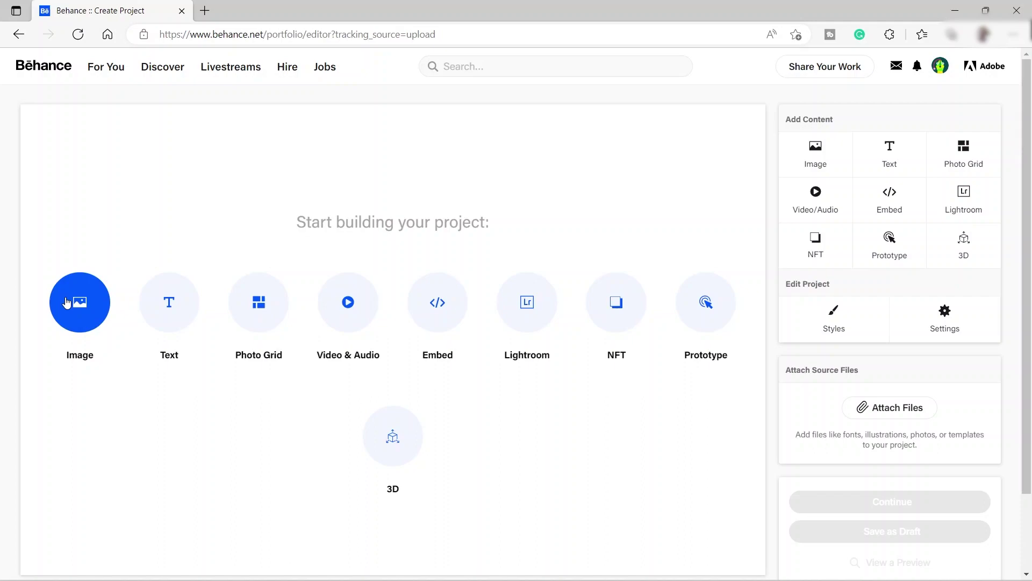
# - Add a text block titled 'My Personal Portfolio Tutorial' with another text box below it
pyautogui.click(166, 311)
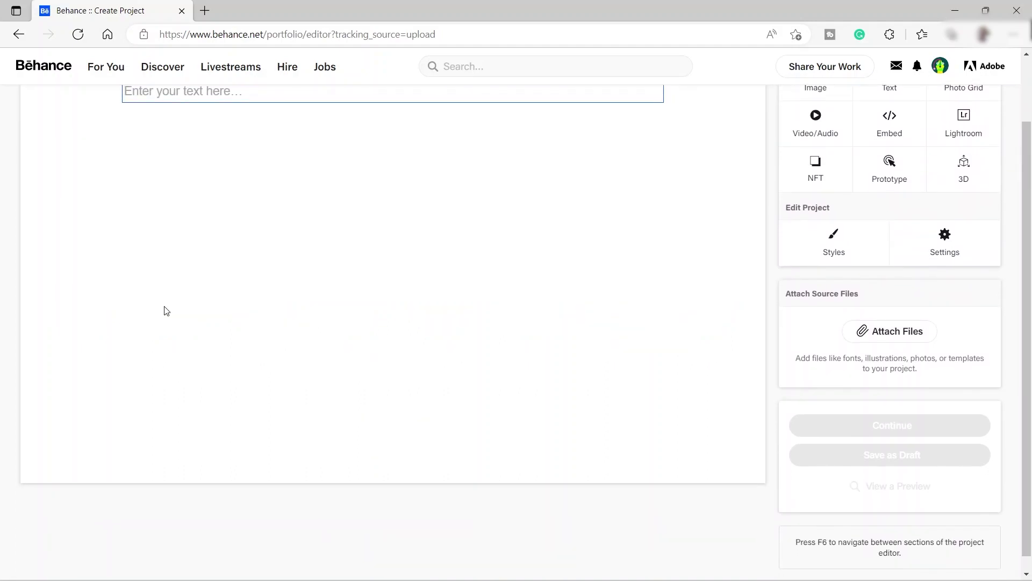
pyautogui.scroll(2, 231, 233)
pyautogui.write('M')
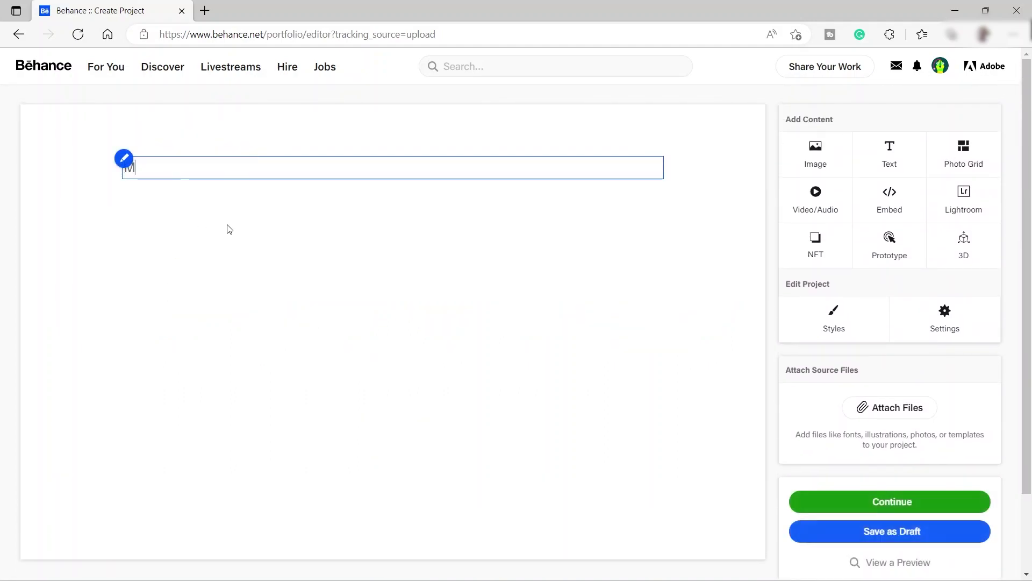
pyautogui.write('y')
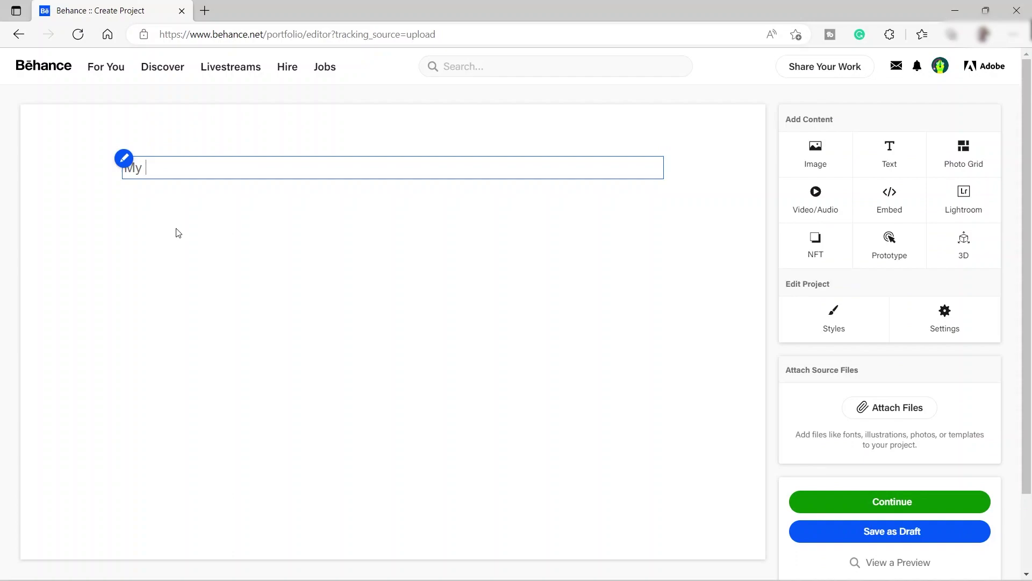
pyautogui.write(' Personal Portfolio')
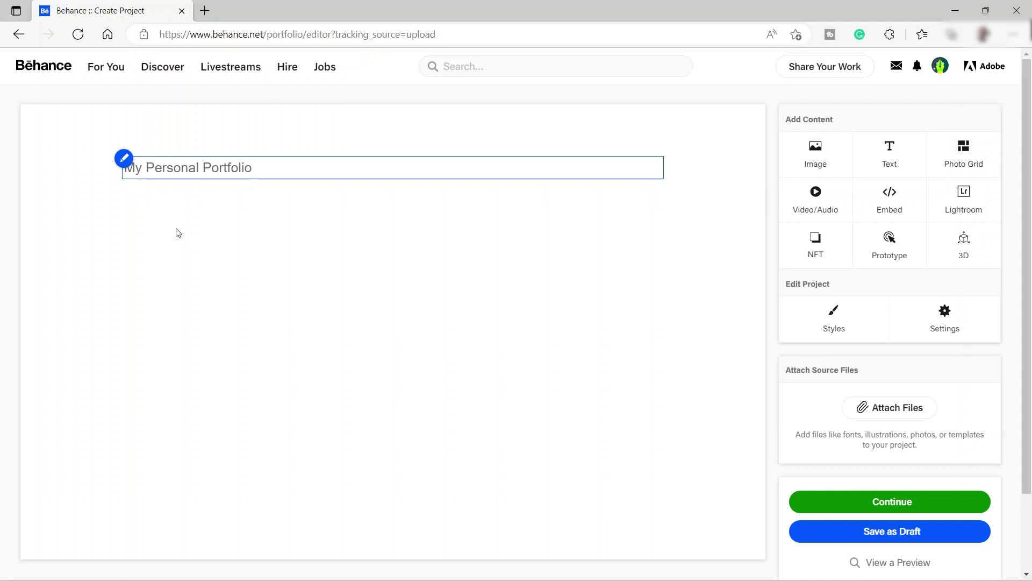
pyautogui.write(' Tutorial')
pyautogui.click(250, 223)
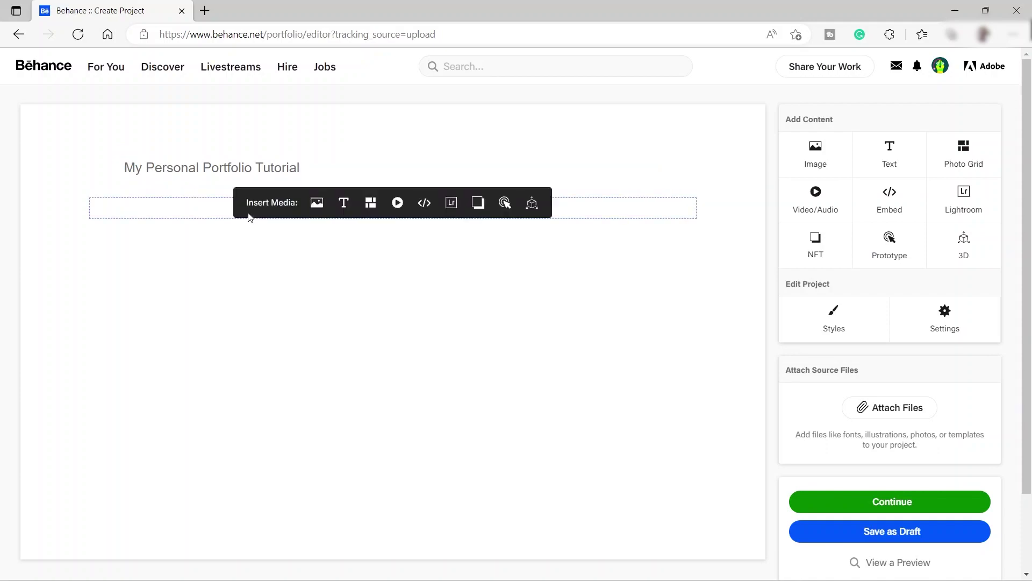
pyautogui.moveTo(164, 208)
pyautogui.click(343, 204)
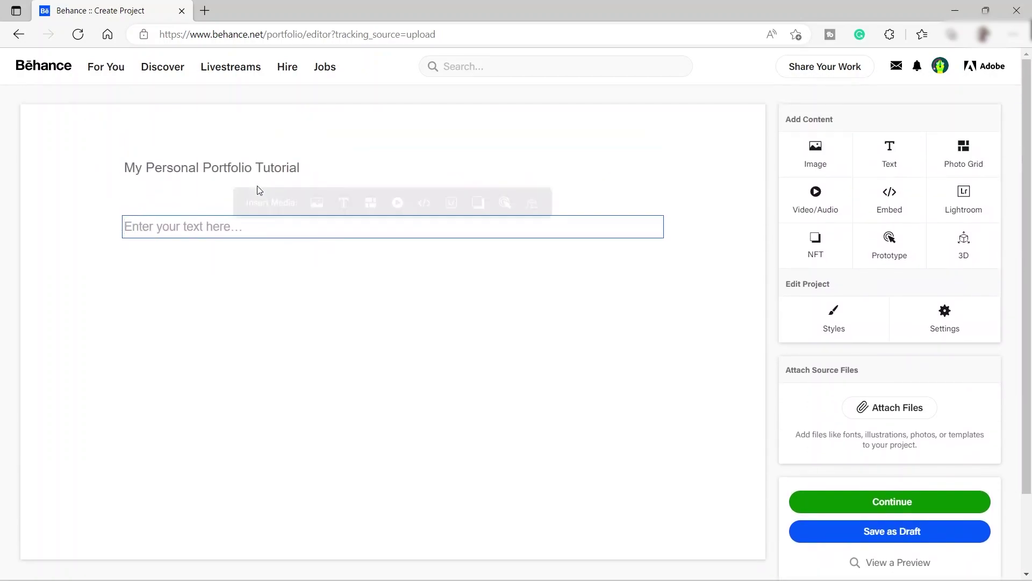
# - Make the title bold, centre-aligned and styled as a Header
pyautogui.click(241, 166)
pyautogui.hotkey('shift', 'Left')
pyautogui.hotkey('shift', 'Left')
pyautogui.hotkey('shift', 'Left')
pyautogui.hotkey('shift', 'Left')
pyautogui.hotkey('shift', 'Left')
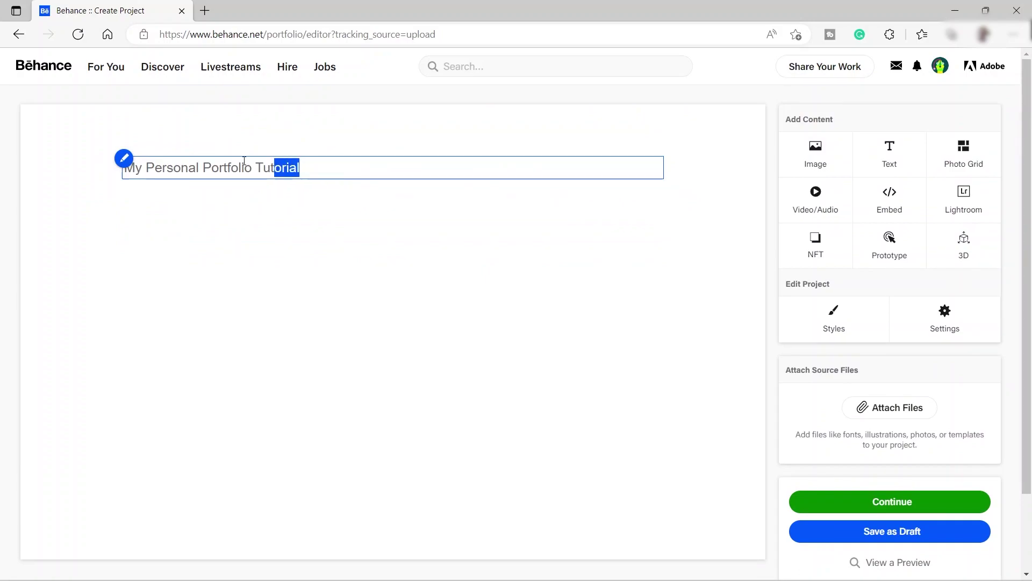
pyautogui.hotkey('shift', 'Home')
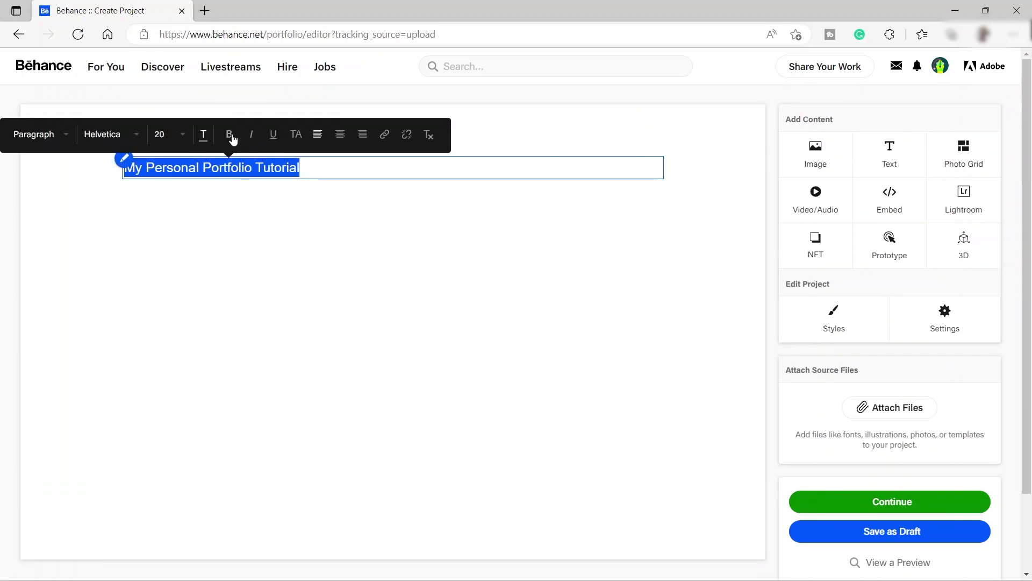
pyautogui.click(230, 135)
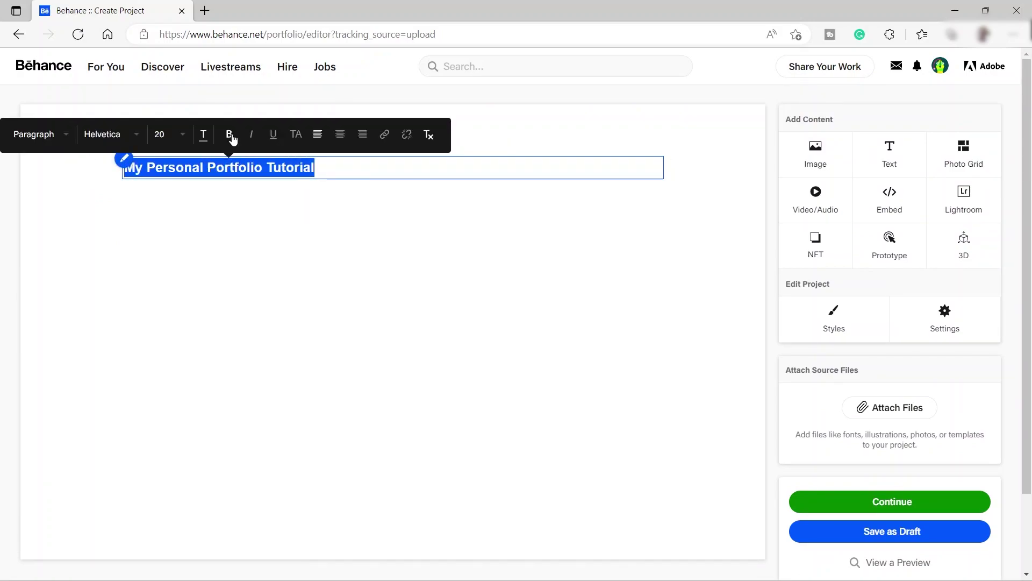
pyautogui.click(341, 136)
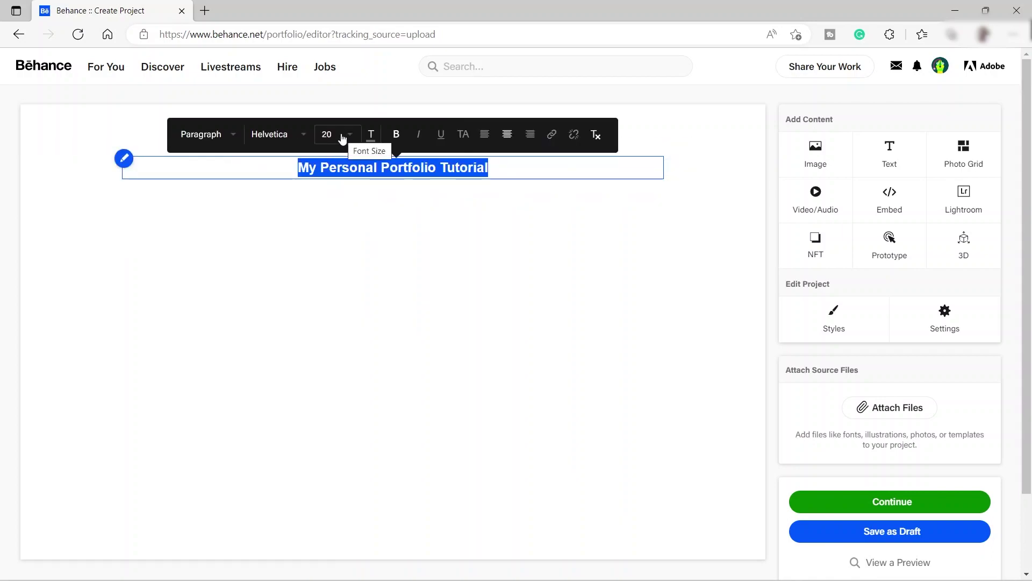
pyautogui.click(232, 135)
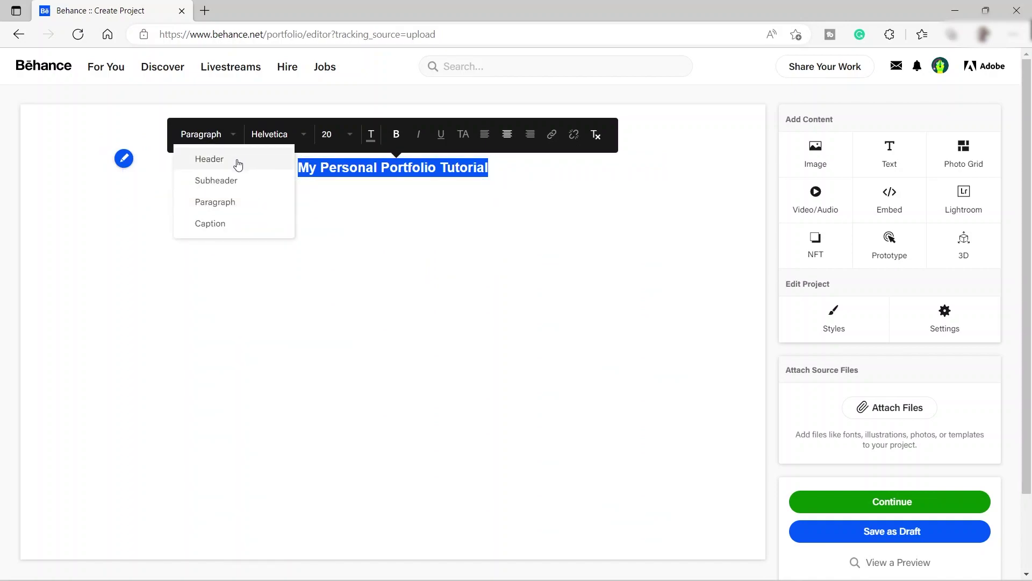
pyautogui.click(238, 161)
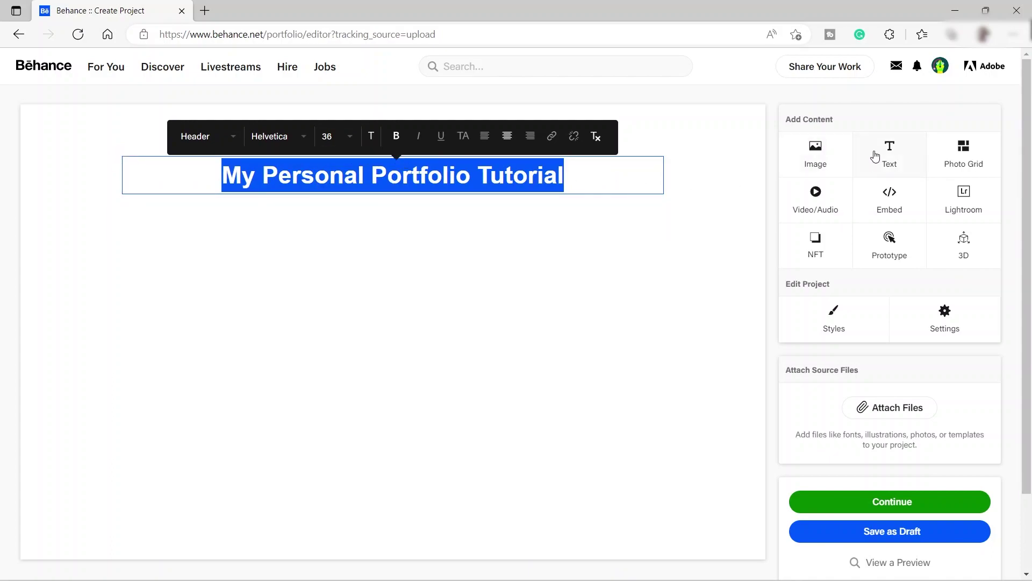
# - Add an 'About Me' text block and paste the web designer introduction beneath it
pyautogui.click(897, 159)
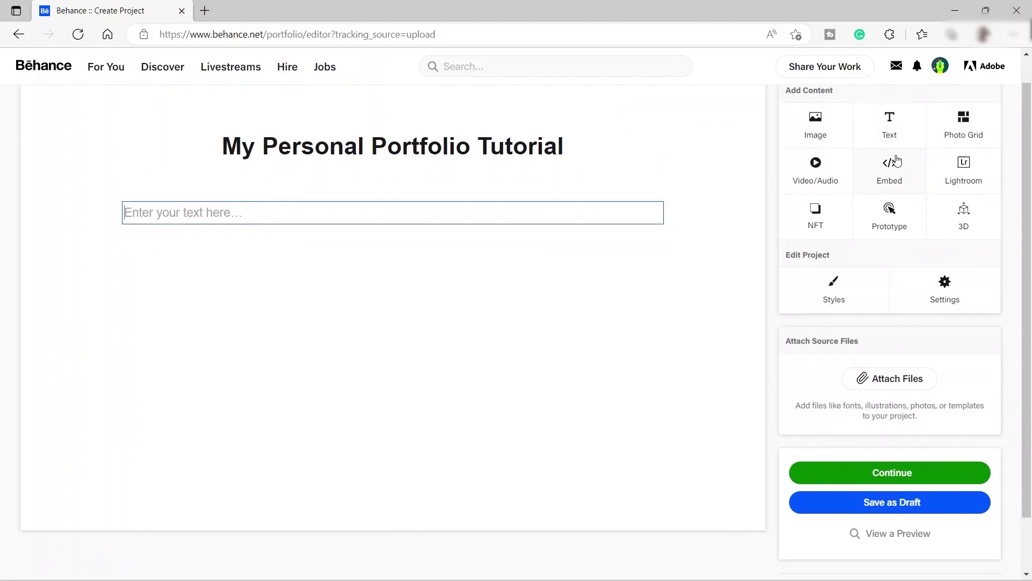
pyautogui.scroll(-2, 383, 118)
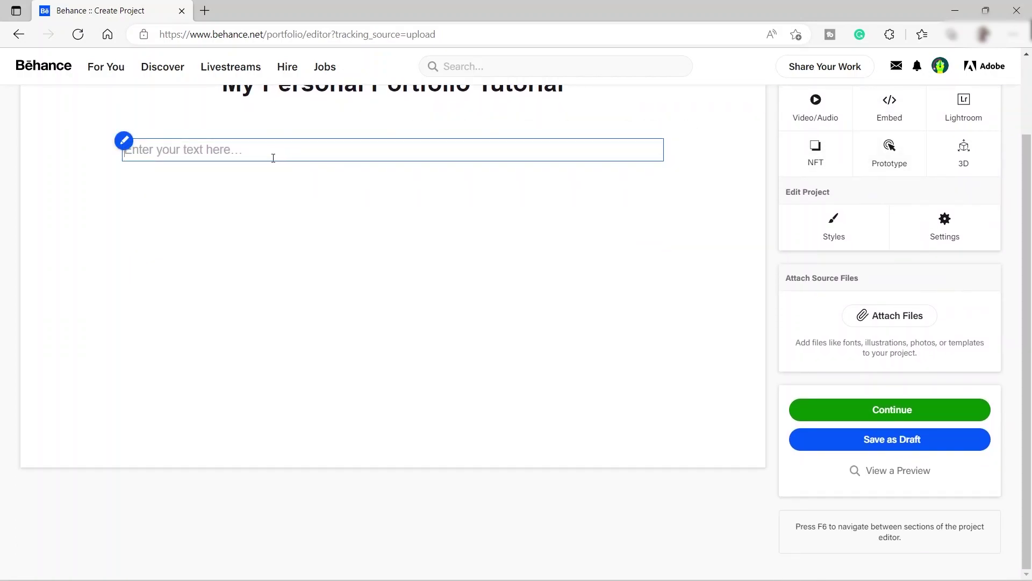
pyautogui.write('Ab')
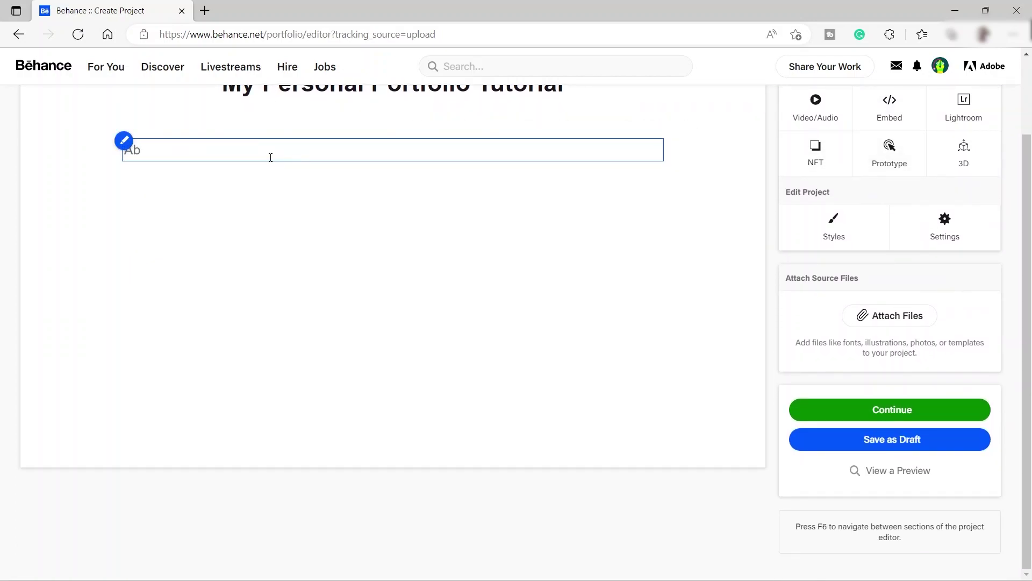
pyautogui.write('out Me')
pyautogui.click(280, 184)
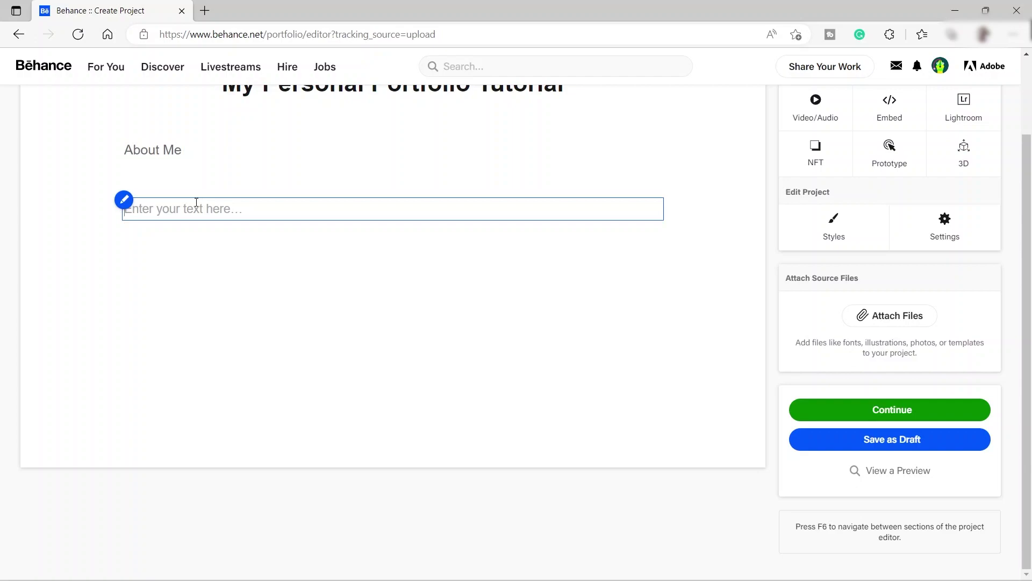
pyautogui.write('My name is Stephany and I am Web designer.......')
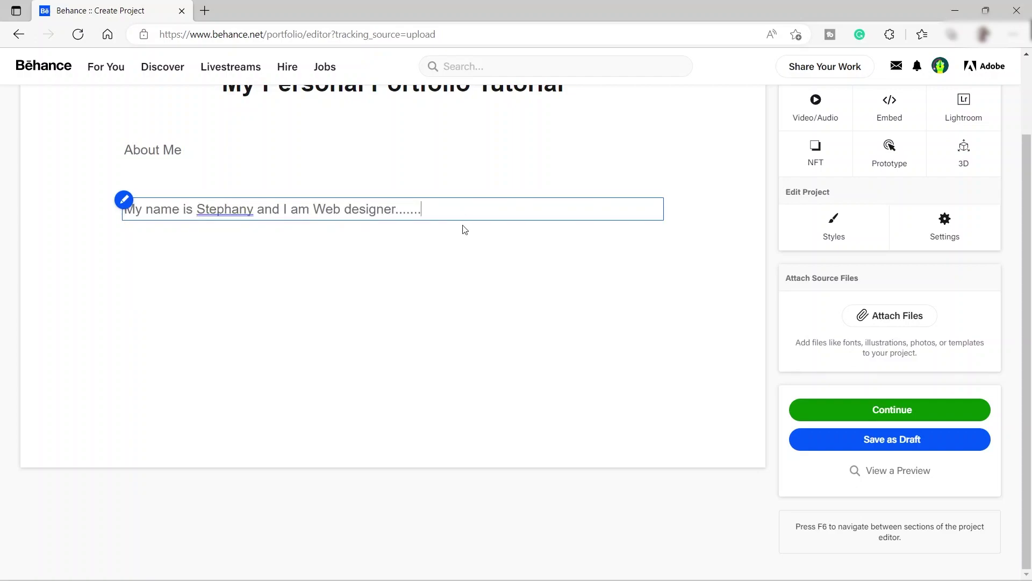
# - Upload three website screenshots from Downloads, starting with the land-book file, into the project
pyautogui.moveTo(477, 246)
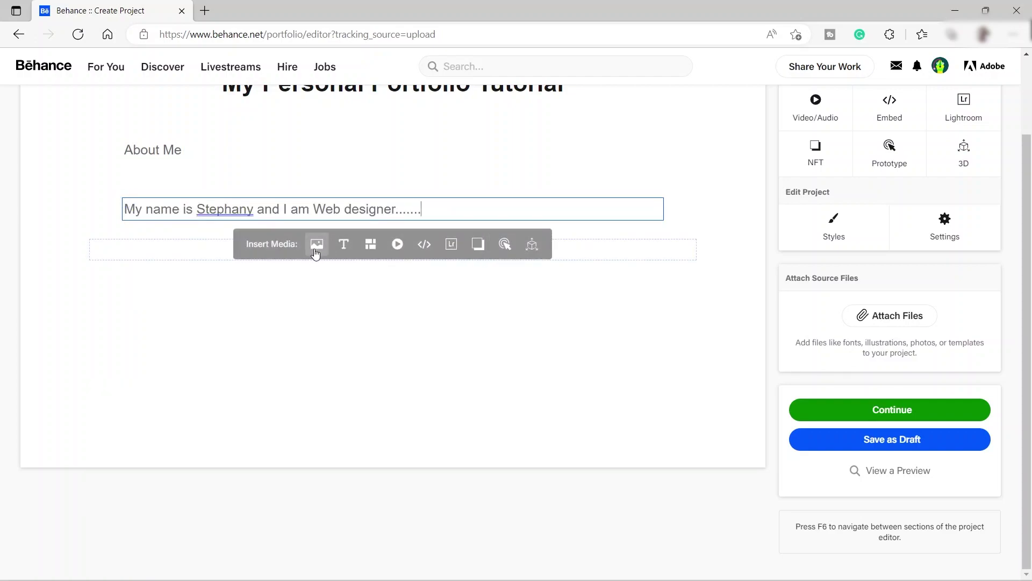
pyautogui.click(316, 245)
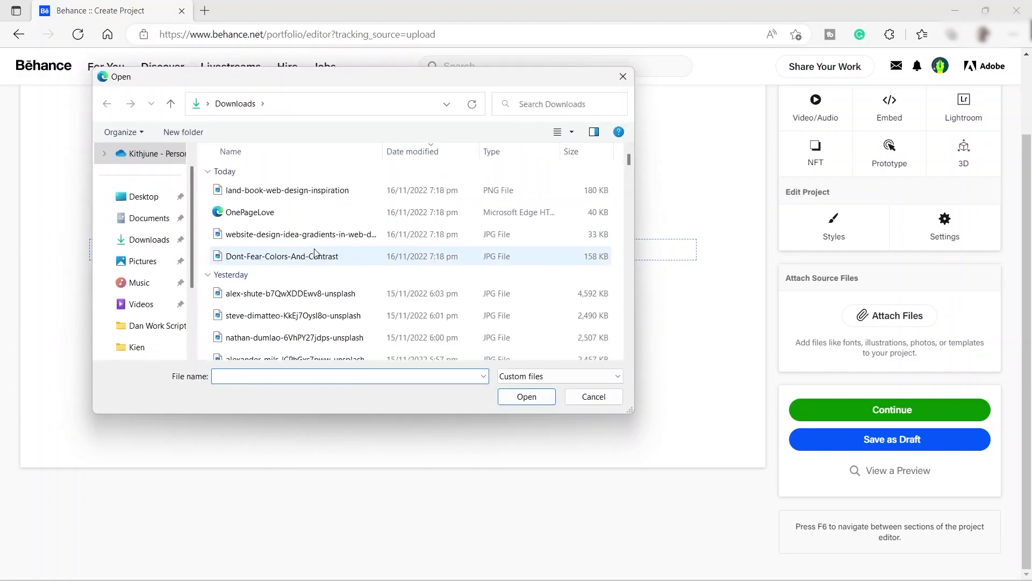
pyautogui.click(311, 193)
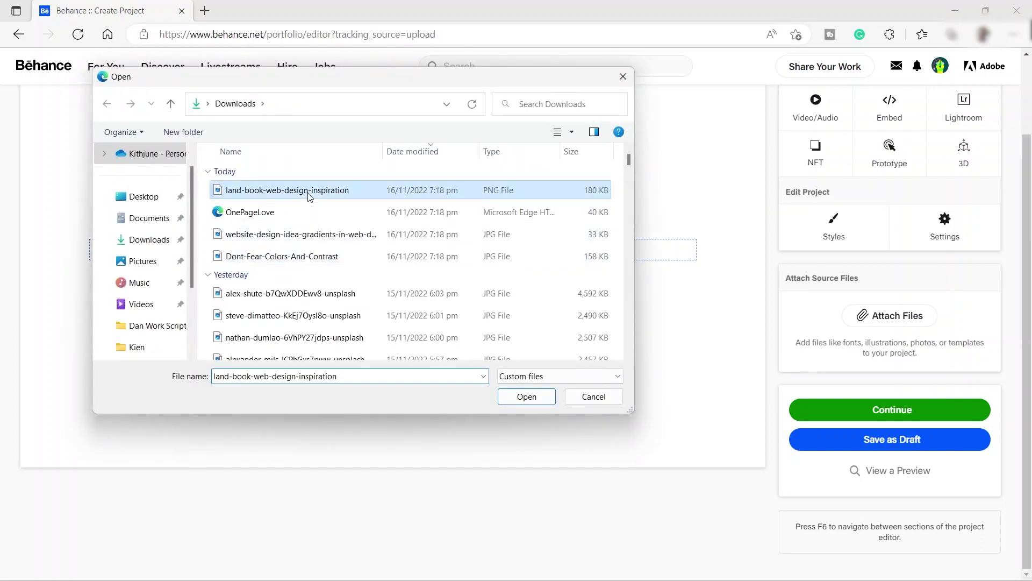
pyautogui.keyDown('shift'); pyautogui.click(325, 237); pyautogui.keyUp('shift')
pyautogui.keyDown('ctrl'); pyautogui.click(327, 257); pyautogui.keyUp('ctrl')
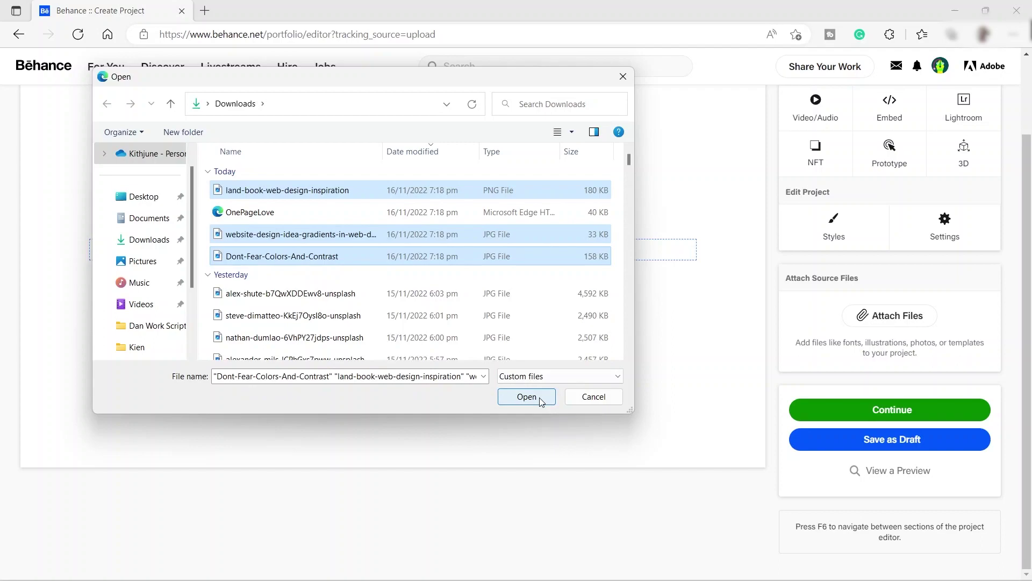
pyautogui.click(540, 398)
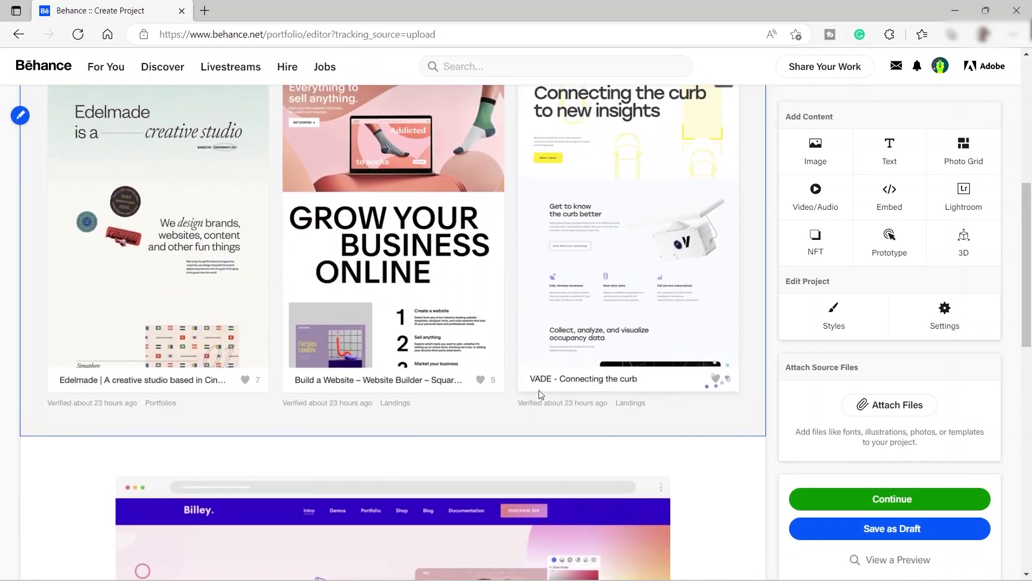
pyautogui.scroll(4, 539, 400)
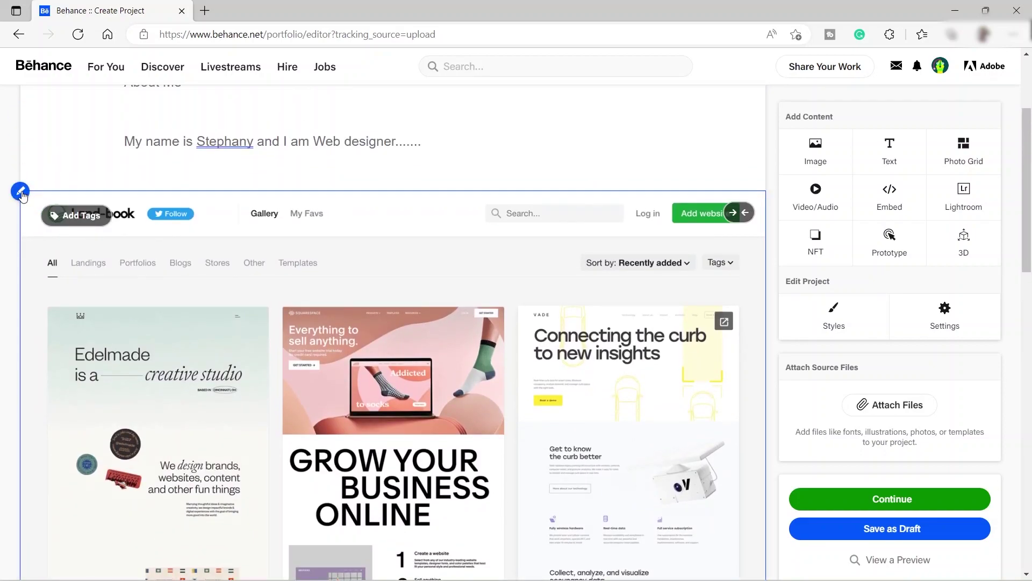
pyautogui.click(20, 192)
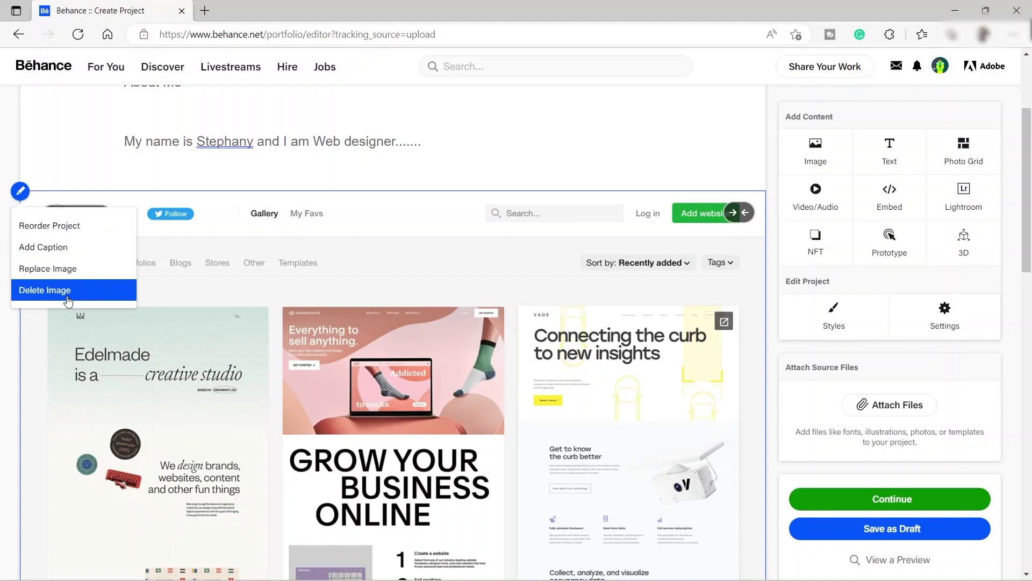
pyautogui.click(72, 253)
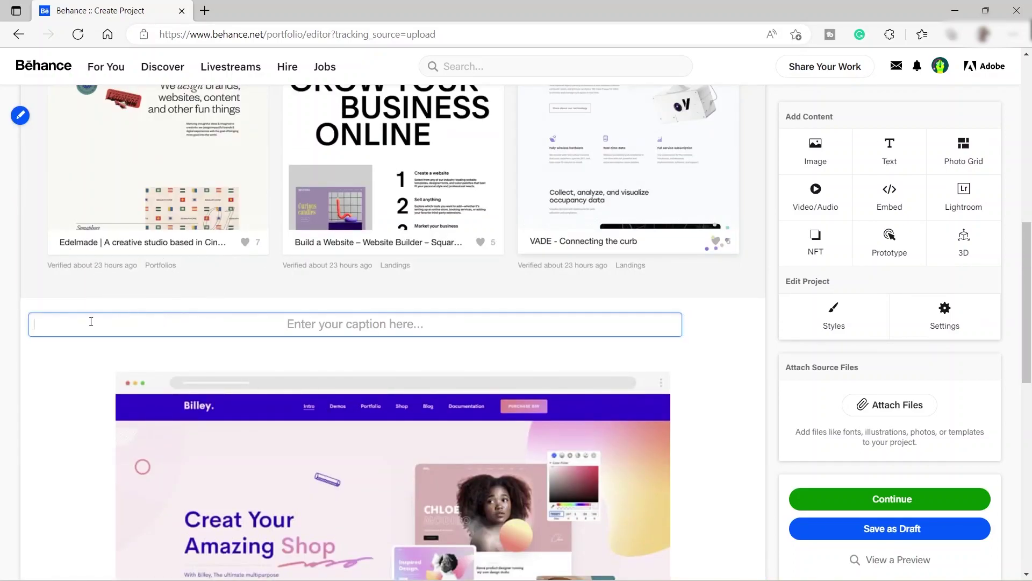
pyautogui.write('M')
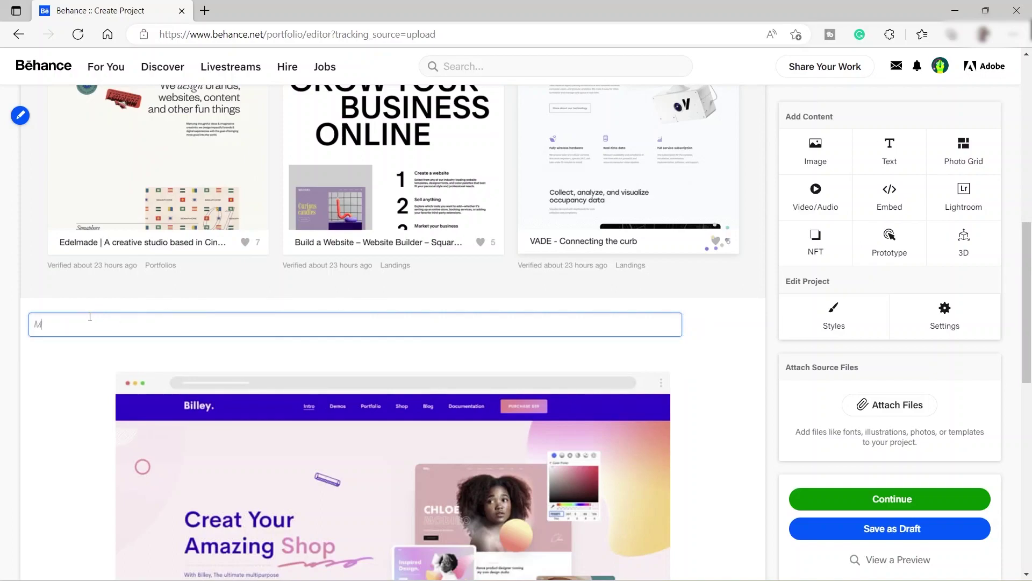
pyautogui.write('y first project- www.link.com')
pyautogui.moveTo(160, 325); pyautogui.dragTo(102, 326)
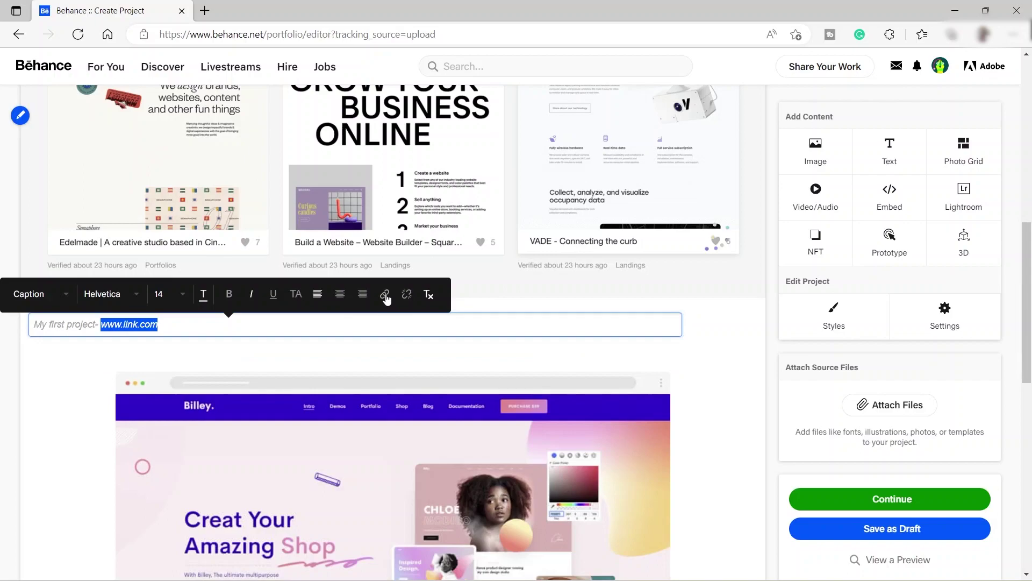
pyautogui.click(386, 297)
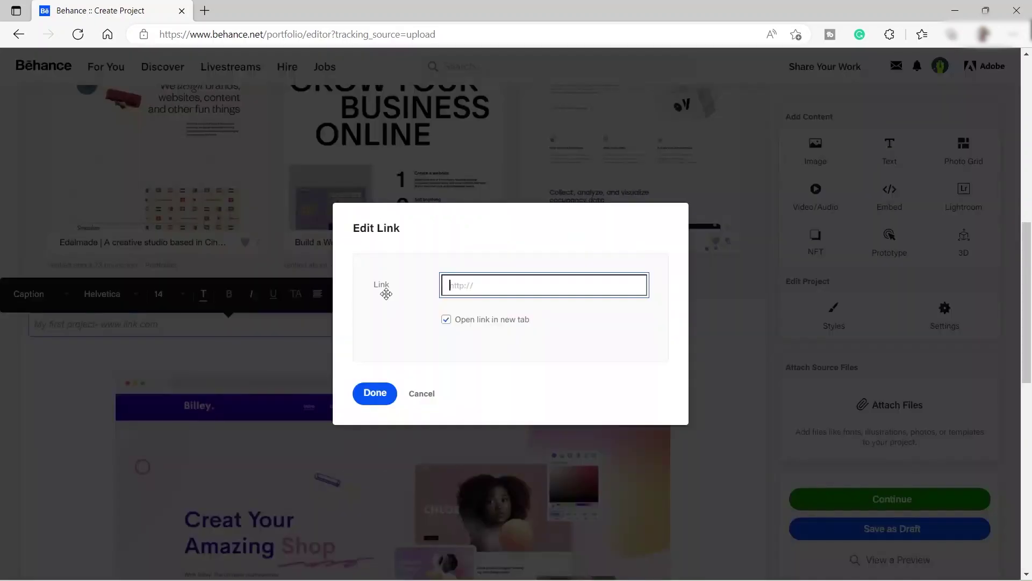
pyautogui.click(488, 292)
pyautogui.write('www')
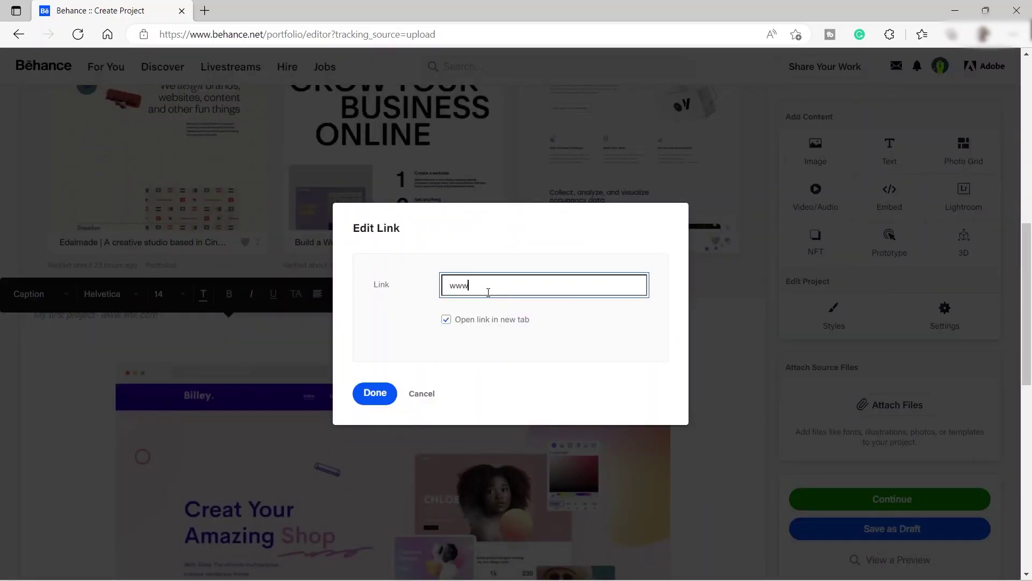
pyautogui.write('.google.com')
pyautogui.click(375, 394)
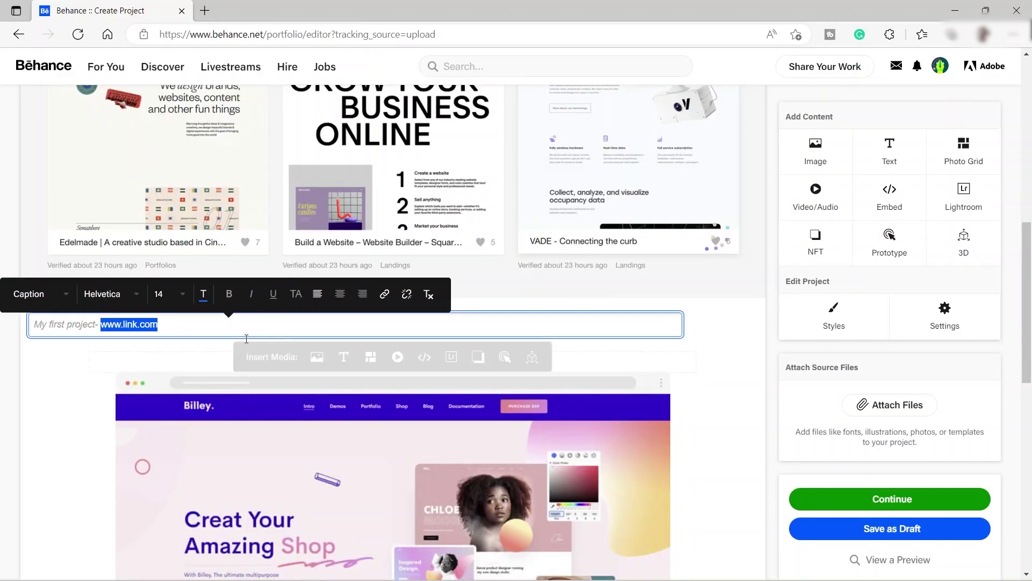
pyautogui.click(223, 327)
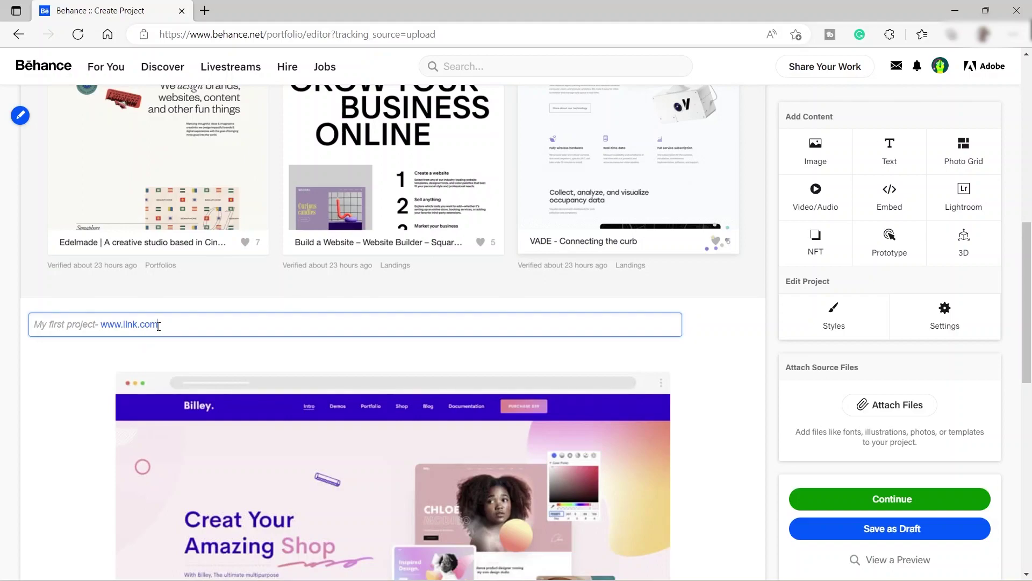
# - Scroll the editor canvas back up to the Land-book gallery screenshot
pyautogui.scroll(3, 208, 218)
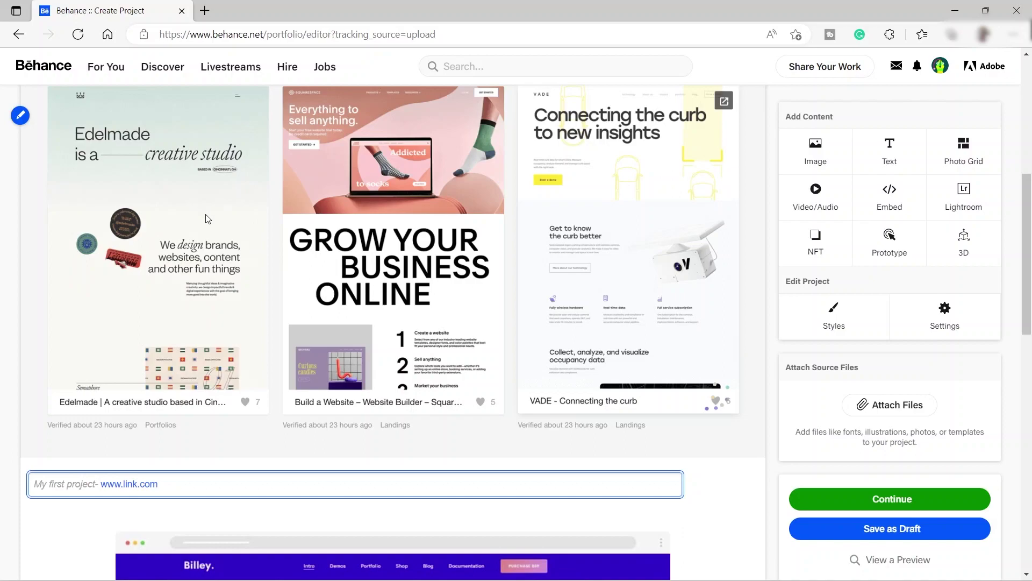
pyautogui.scroll(3, 258, 229)
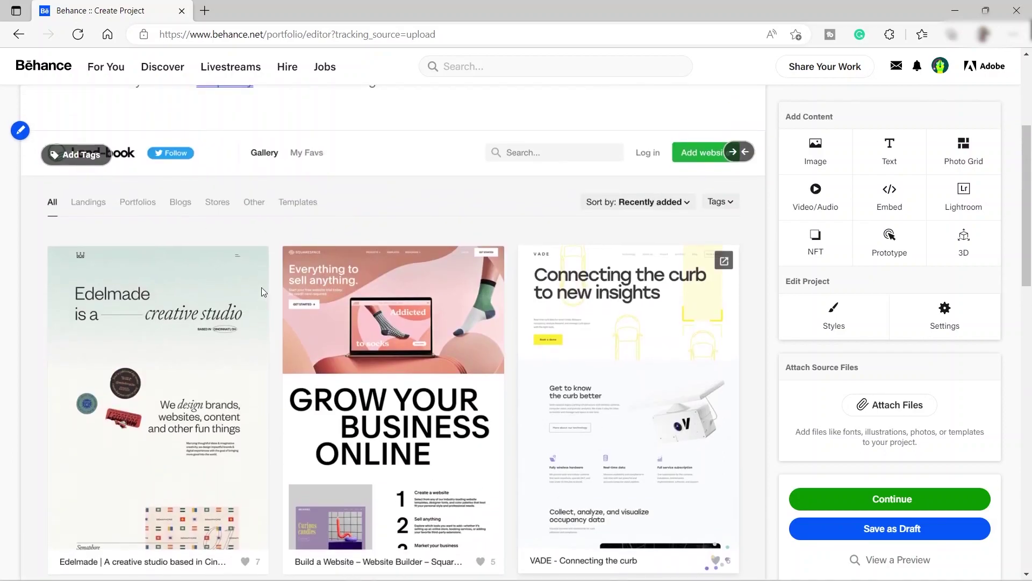
pyautogui.scroll(-3, 261, 287)
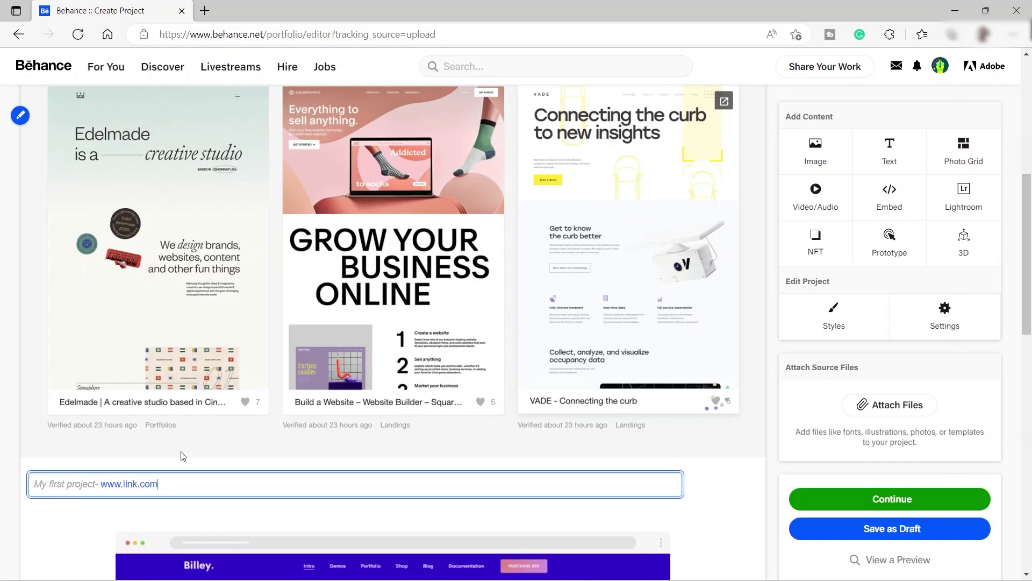
pyautogui.scroll(-2, 207, 410)
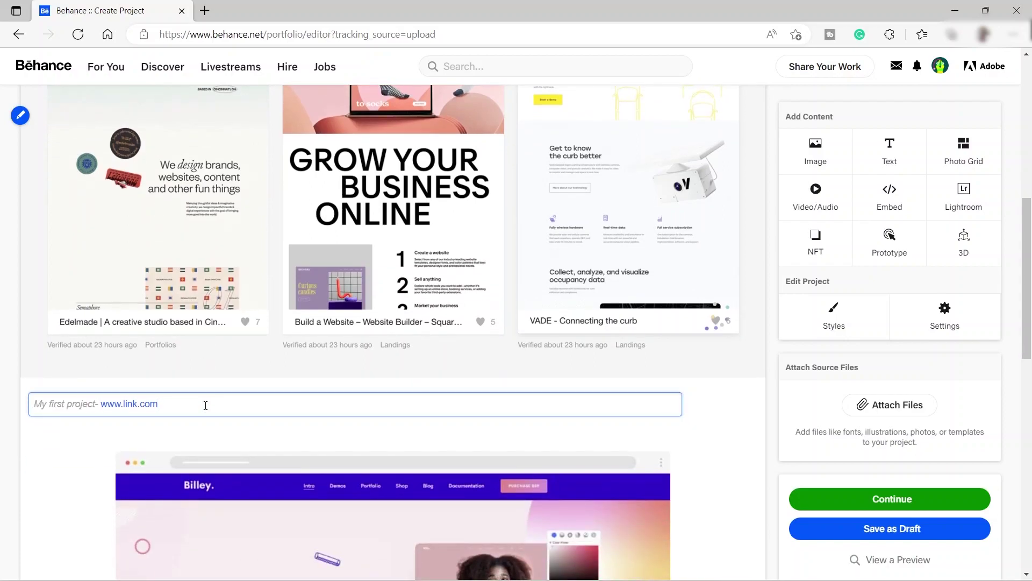
pyautogui.scroll(-4, 205, 405)
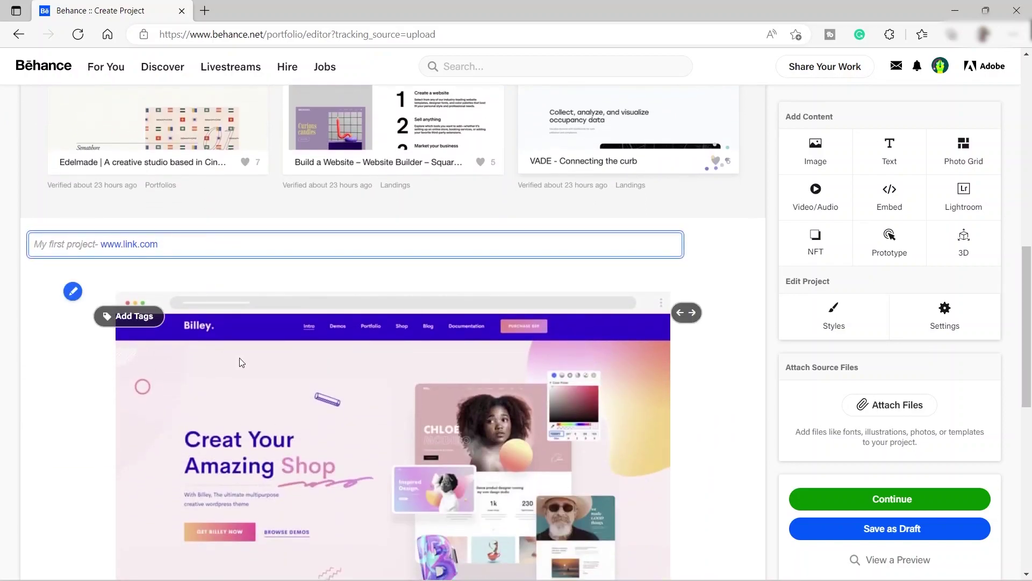
pyautogui.moveTo(192, 279)
pyautogui.scroll(-3, 222, 361)
pyautogui.scroll(-2, 323, 289)
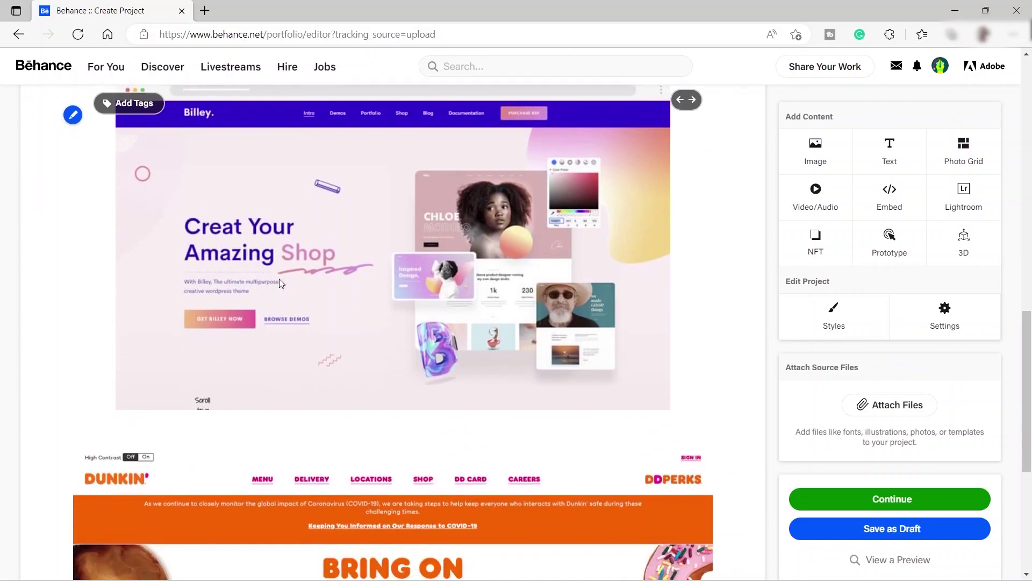
pyautogui.scroll(3, 302, 291)
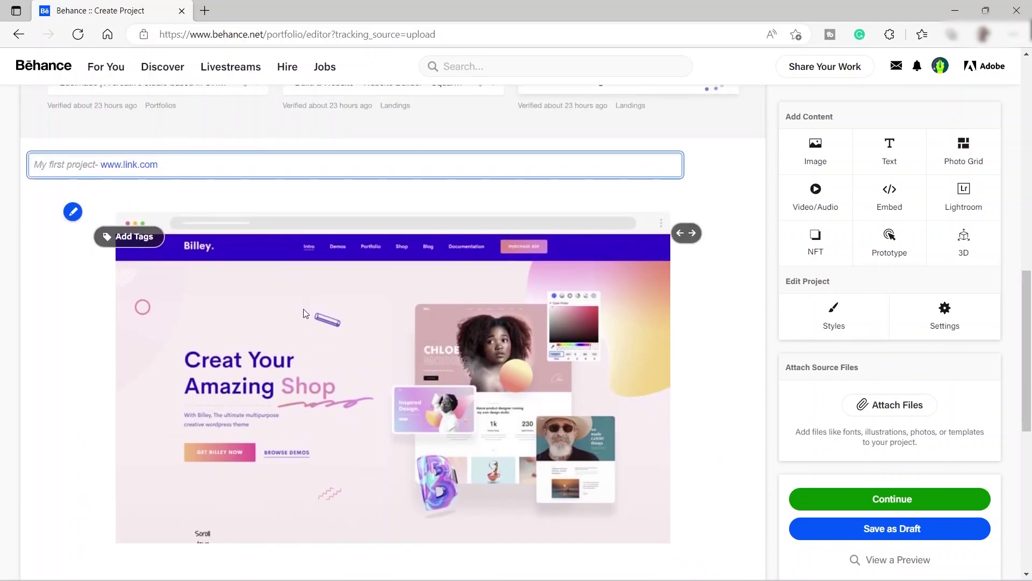
pyautogui.scroll(-3, 303, 301)
pyautogui.scroll(-3, 311, 282)
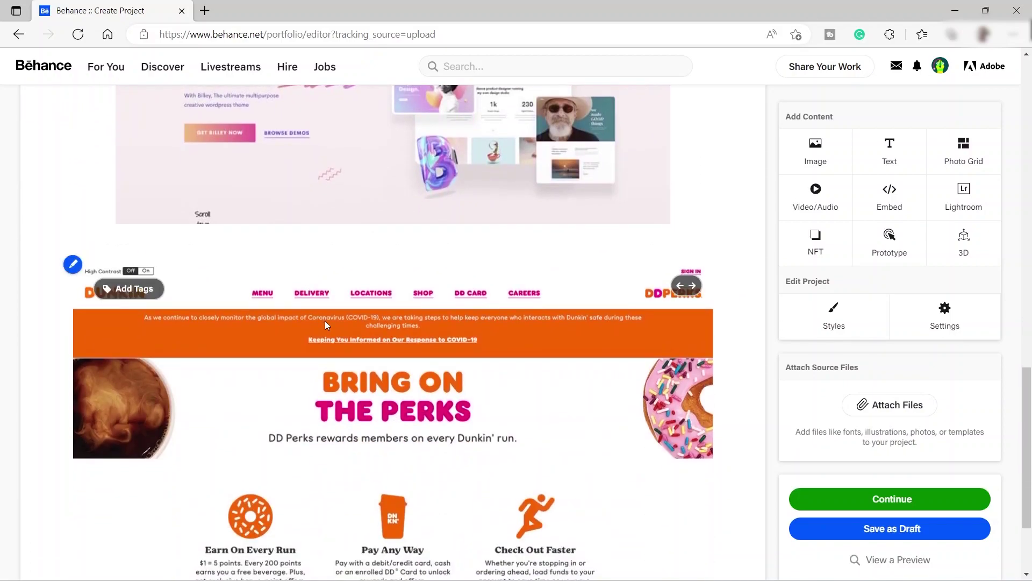
pyautogui.scroll(5, 325, 320)
pyautogui.scroll(10, 329, 332)
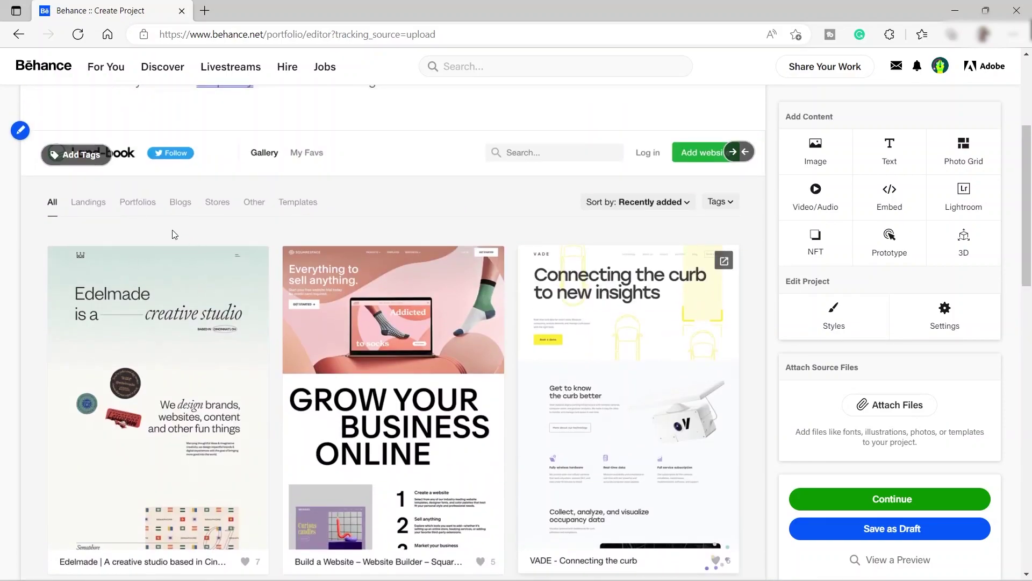
# - Open the Image Tags / Alt Text popover on the Land-book screenshot
pyautogui.click(87, 161)
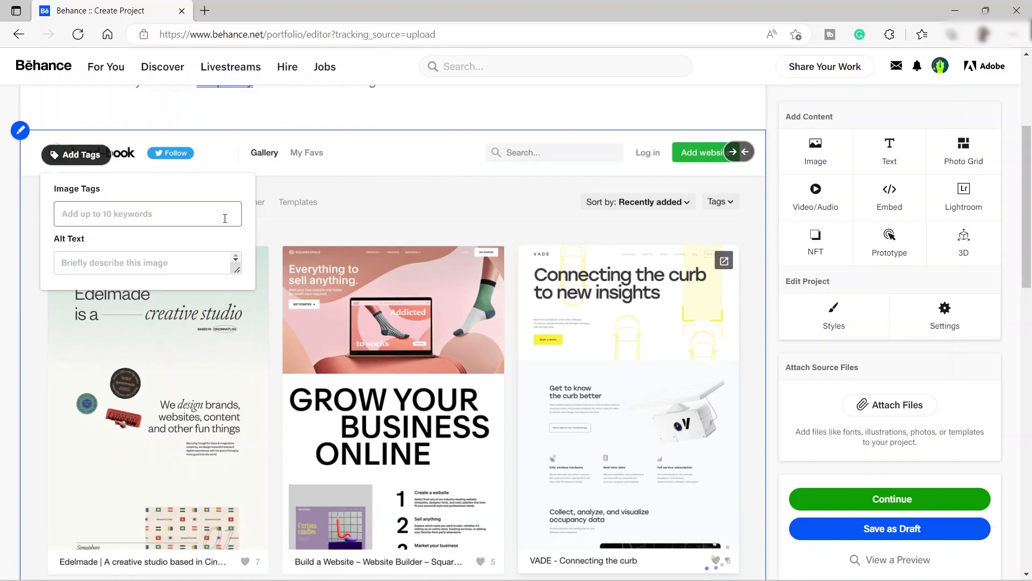
pyautogui.moveTo(471, 135)
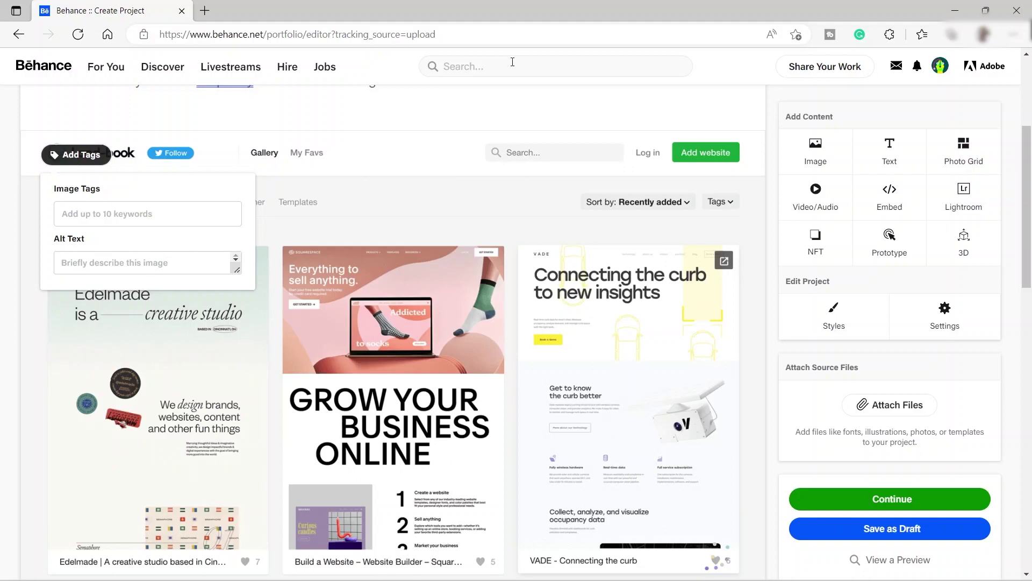
# - Set the project's background colour to dark purple 71194C in Styles
pyautogui.scroll(-10, 855, 349)
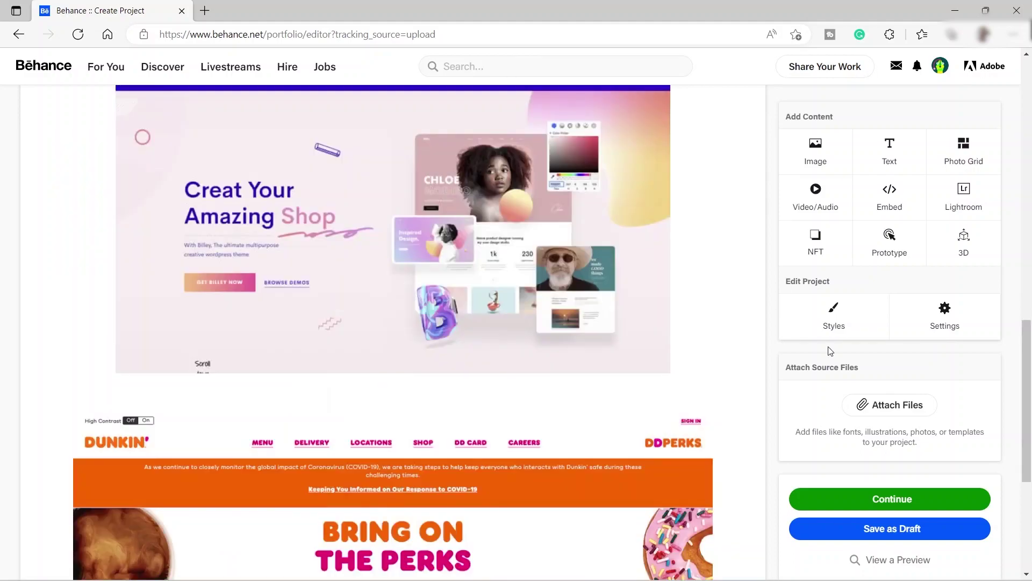
pyautogui.click(834, 320)
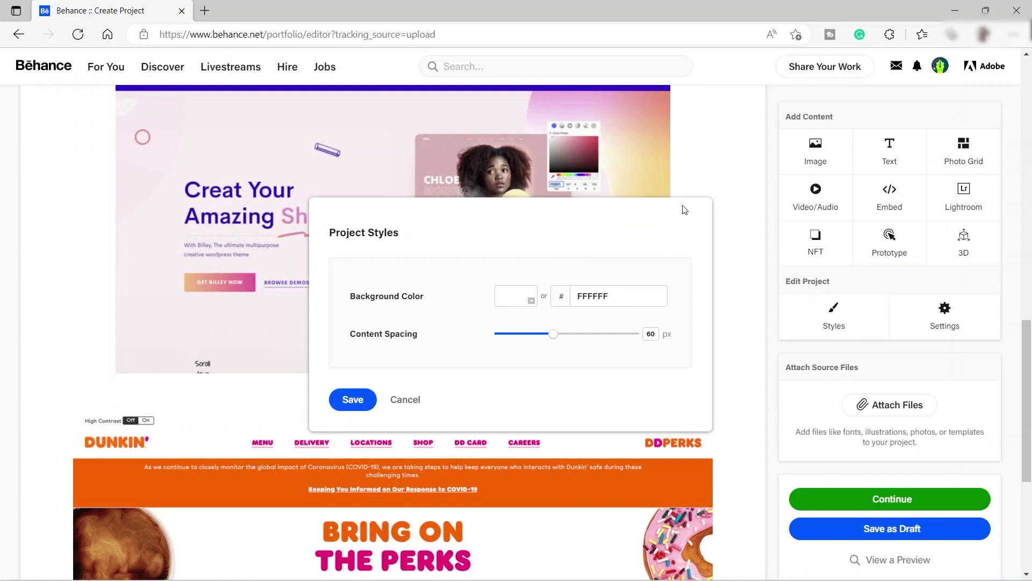
pyautogui.click(626, 297)
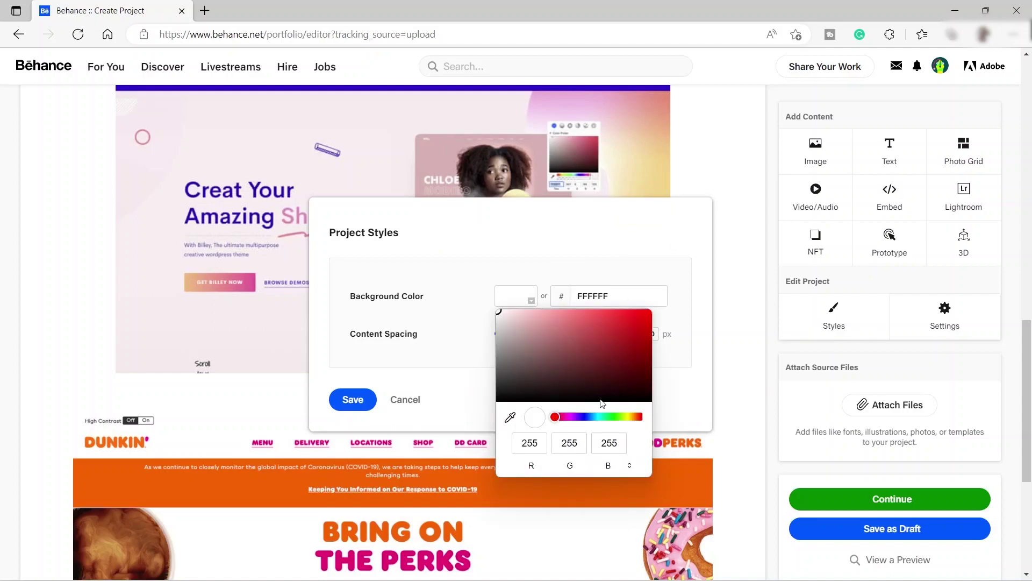
pyautogui.click(563, 416)
pyautogui.click(601, 336)
pyautogui.click(618, 342)
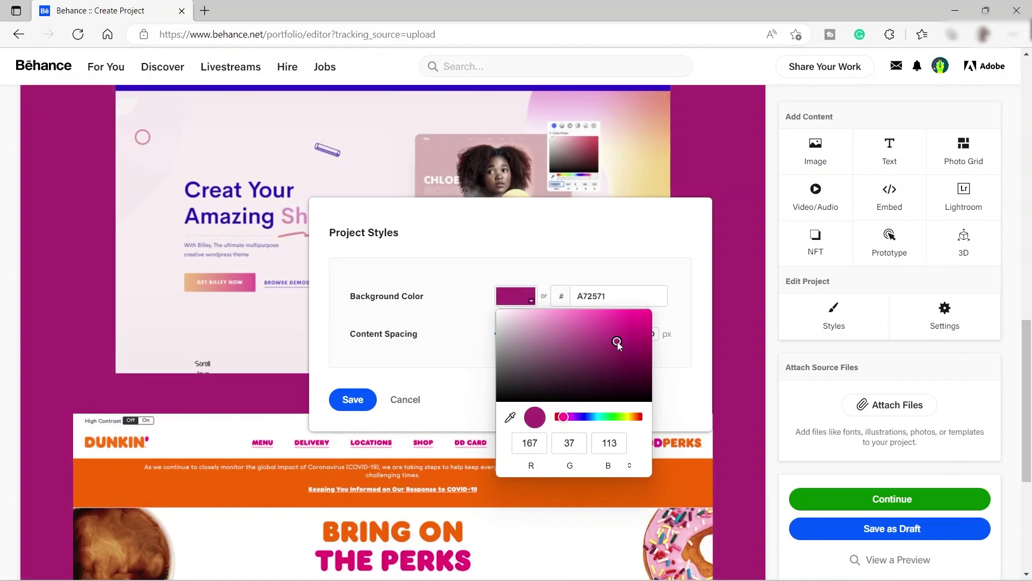
pyautogui.click(635, 318)
pyautogui.click(637, 361)
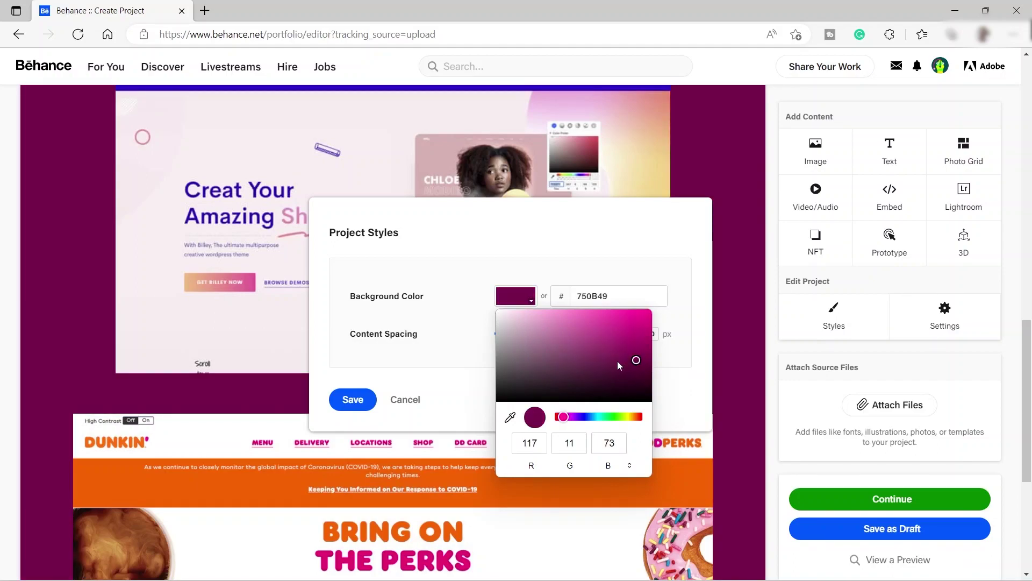
pyautogui.click(617, 361)
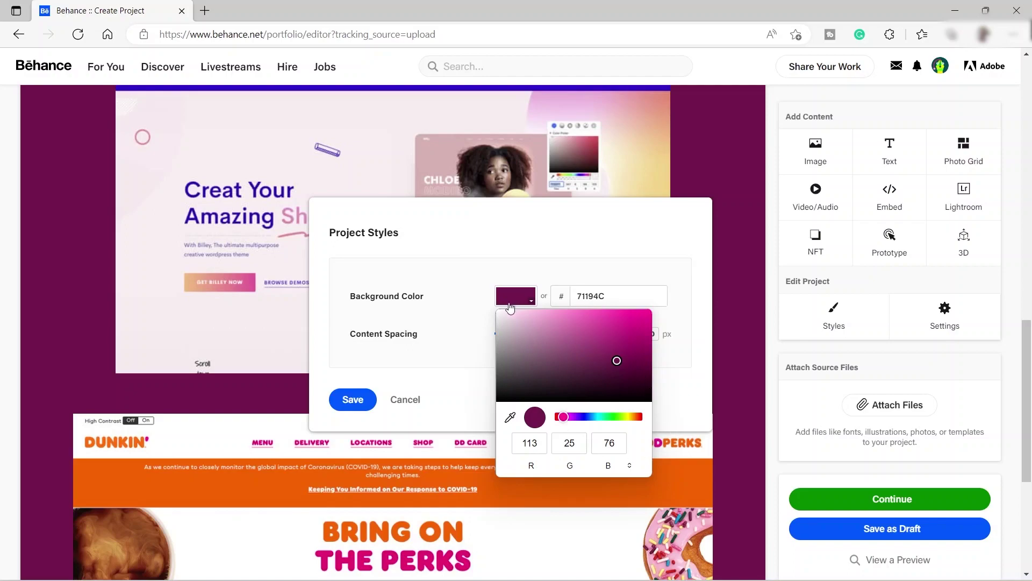
# - Reduce the content spacing to 52 px and save the project styles
pyautogui.click(476, 260)
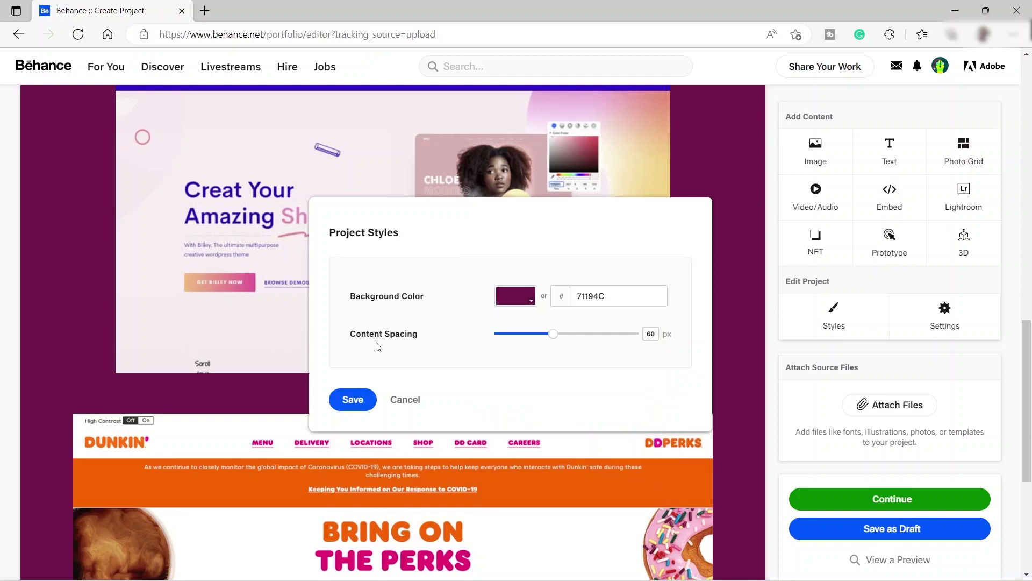
pyautogui.moveTo(556, 342)
pyautogui.mouseDown()
pyautogui.moveTo(531, 338)
pyautogui.moveTo(563, 339)
pyautogui.moveTo(537, 339)
pyautogui.moveTo(548, 339)
pyautogui.mouseUp()
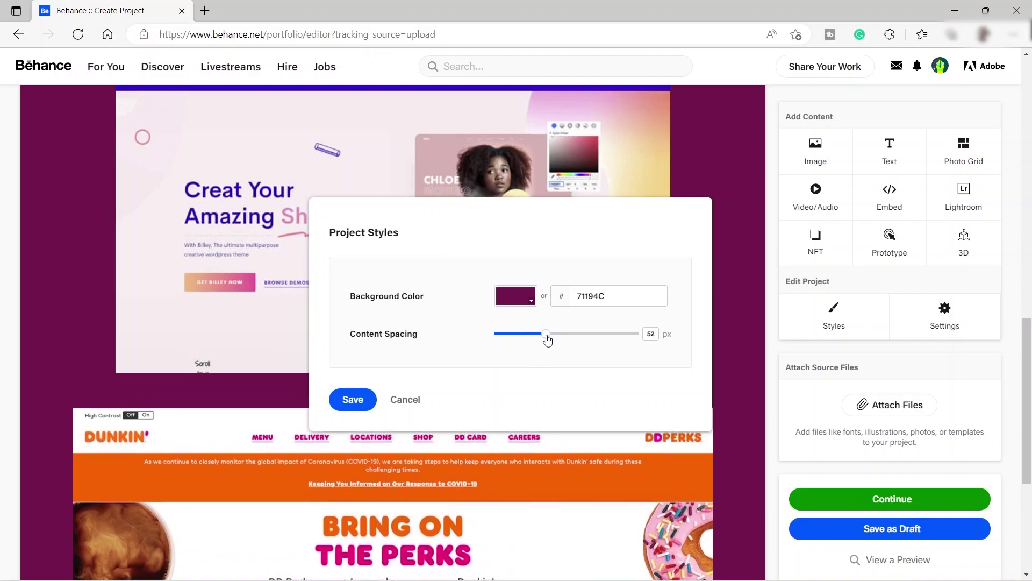
pyautogui.click(360, 405)
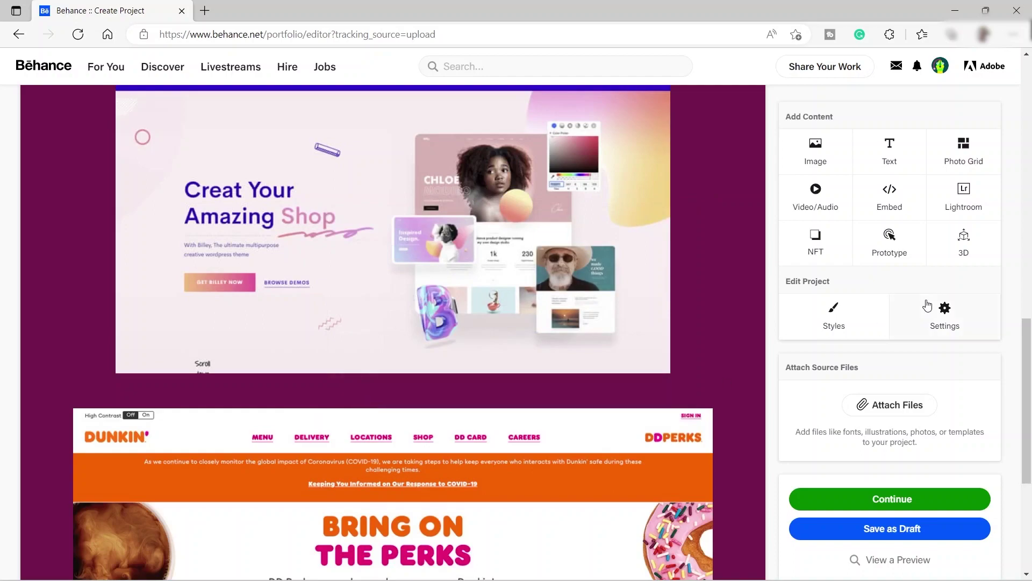
# - Continue to the publishing details and title the project 'Affordable Web Designer'
pyautogui.scroll(-3, 898, 473)
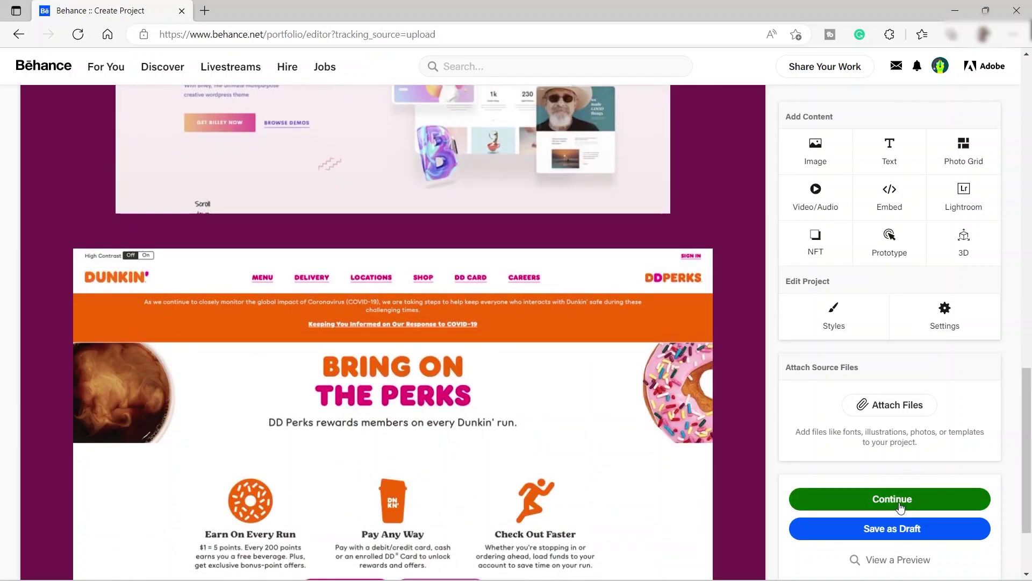
pyautogui.click(903, 508)
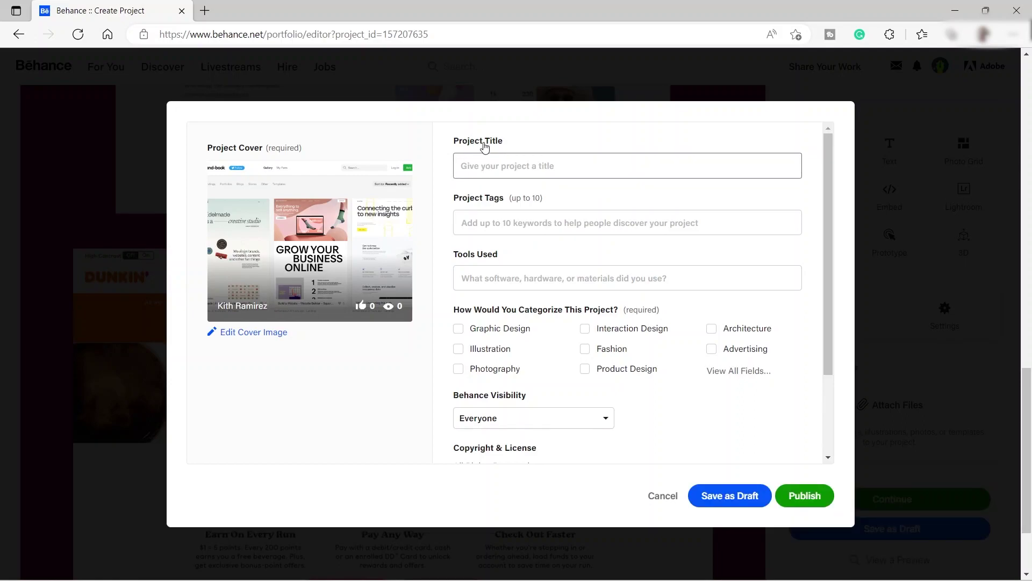
pyautogui.click(493, 169)
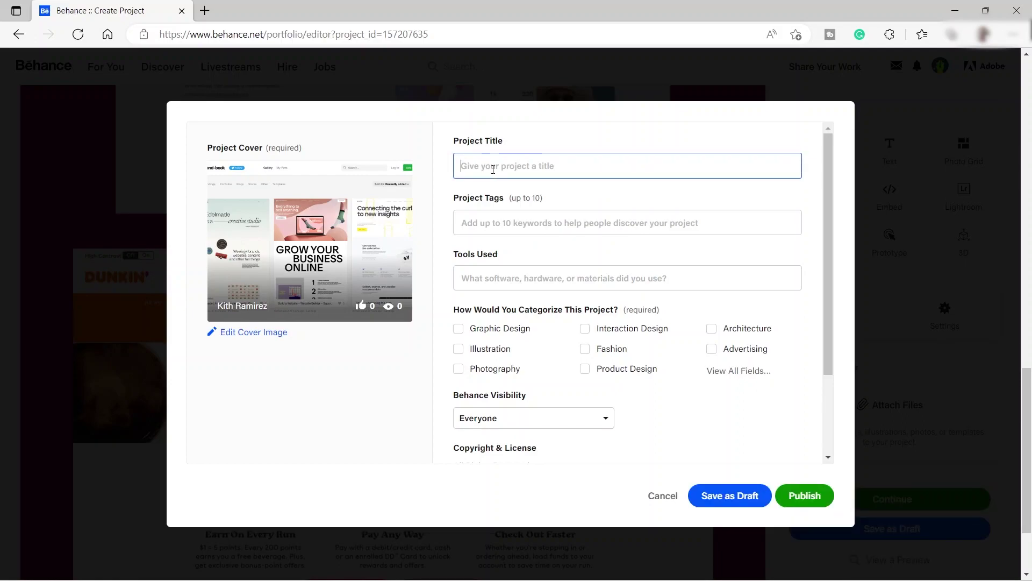
pyautogui.write('Affordable Web Designer')
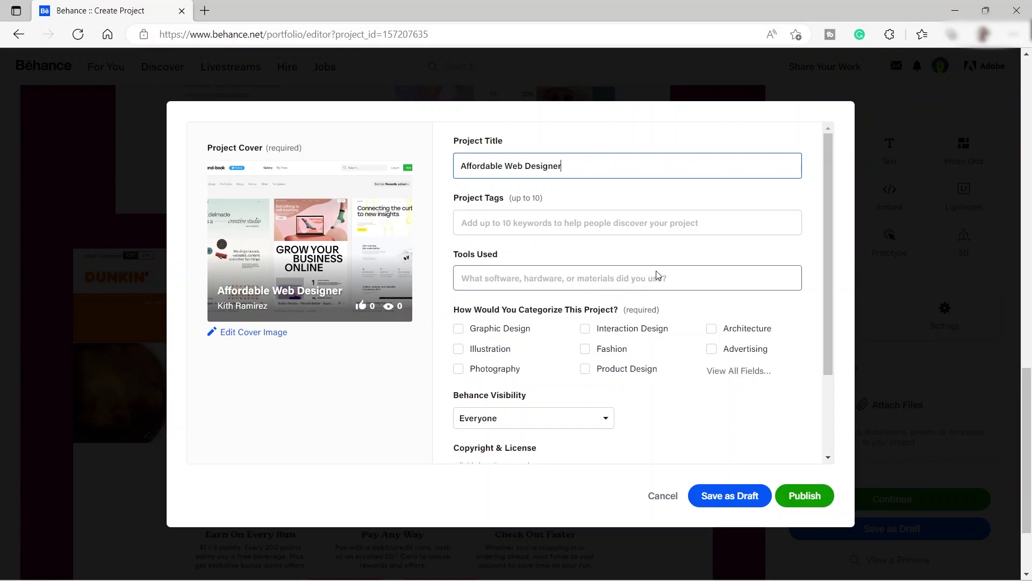
# - Keep the project's Behance visibility set to Everyone
pyautogui.scroll(-1, 532, 373)
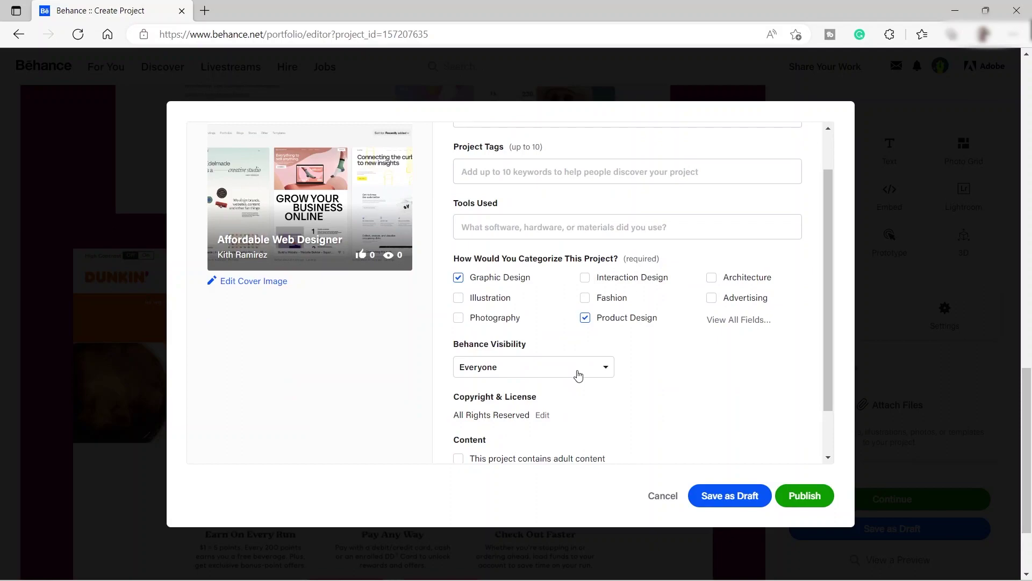
pyautogui.click(509, 371)
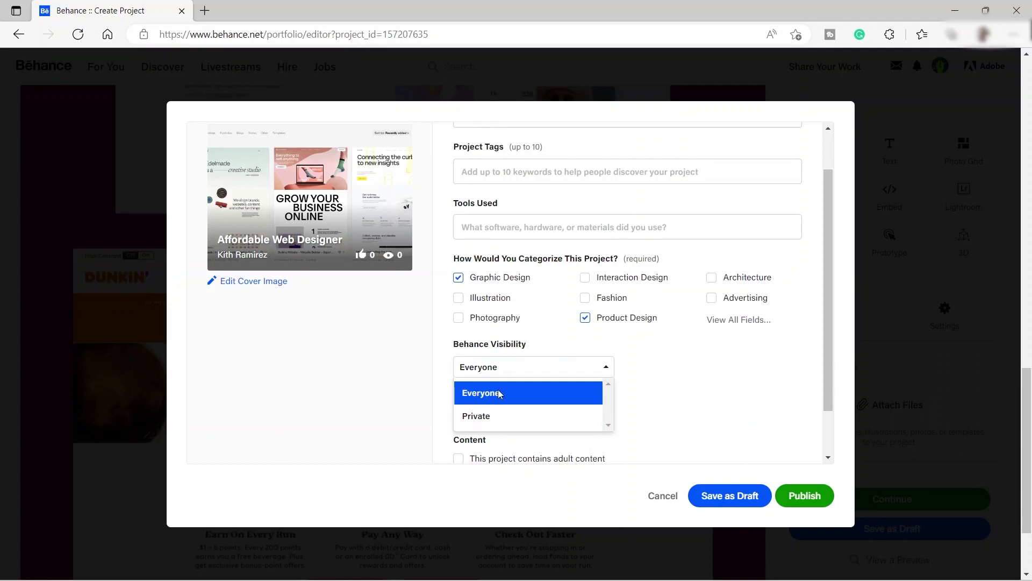
pyautogui.click(499, 395)
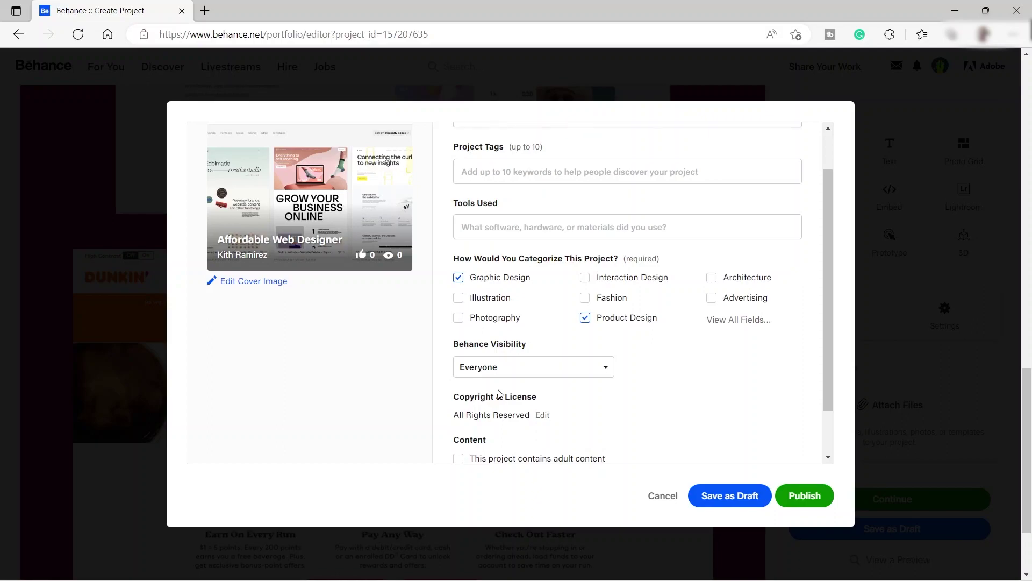
pyautogui.scroll(-1, 499, 394)
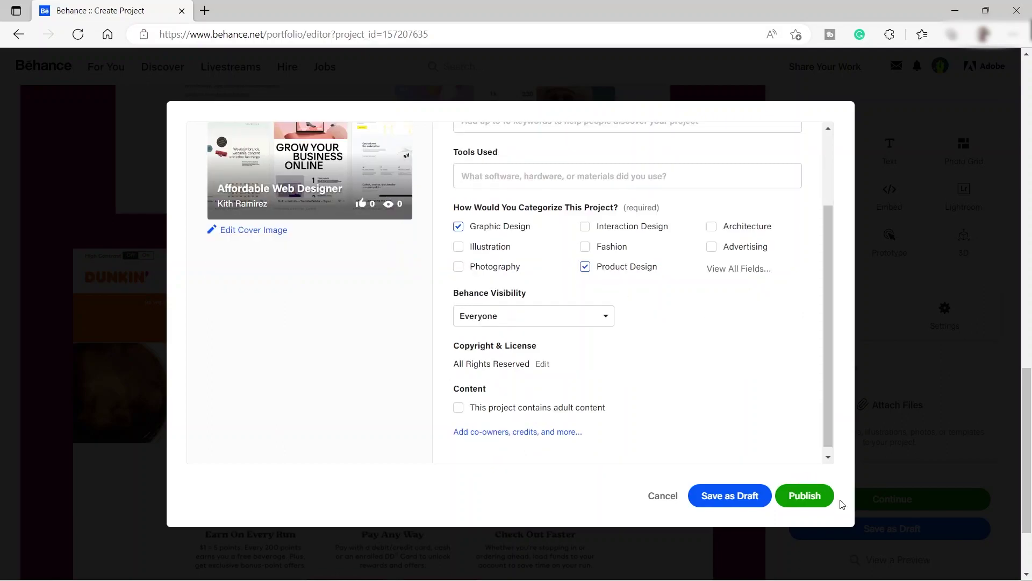
# - Publish the project and select its shareable link in Promote Your Work
pyautogui.click(818, 495)
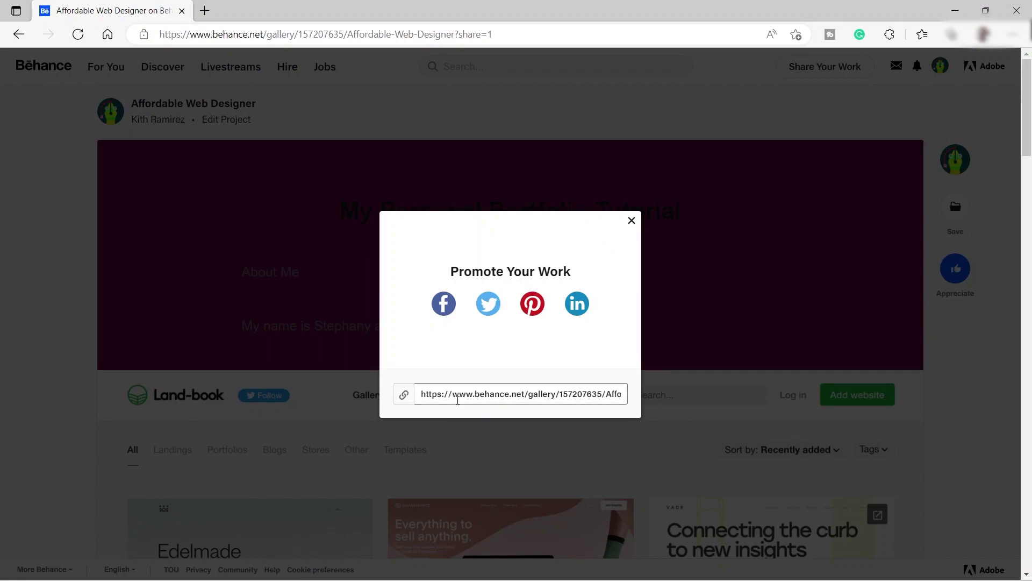
pyautogui.click(403, 395)
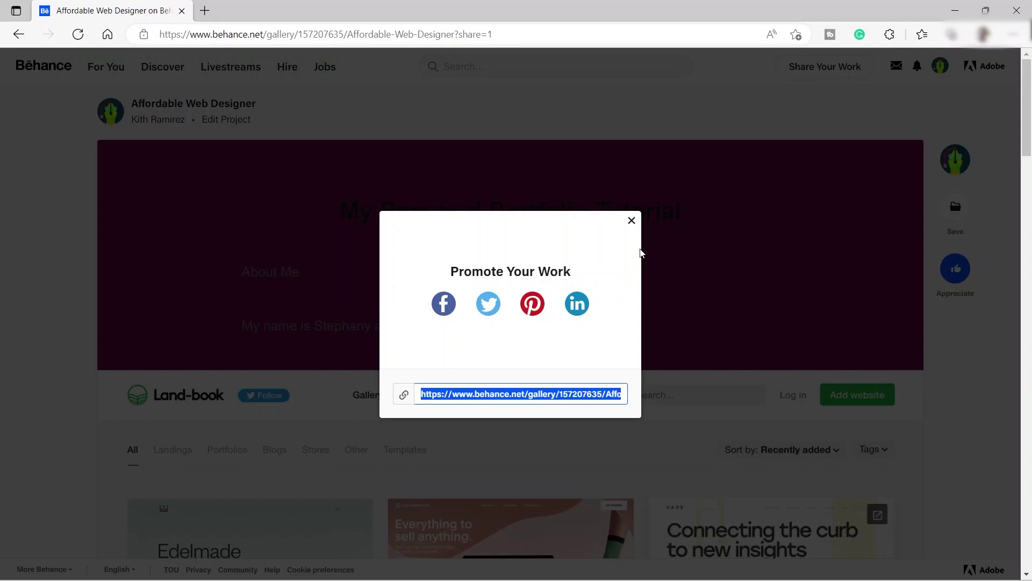
# - Close the Promote Your Work panel and scroll through the live project's purple-background screenshots
pyautogui.click(631, 220)
pyautogui.scroll(-10, 547, 305)
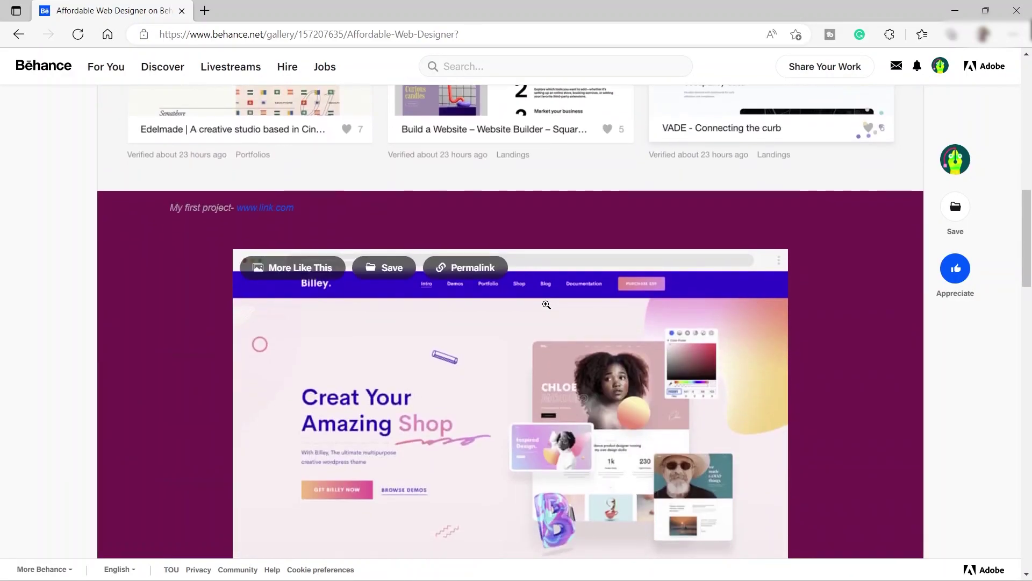
pyautogui.scroll(-15, 546, 305)
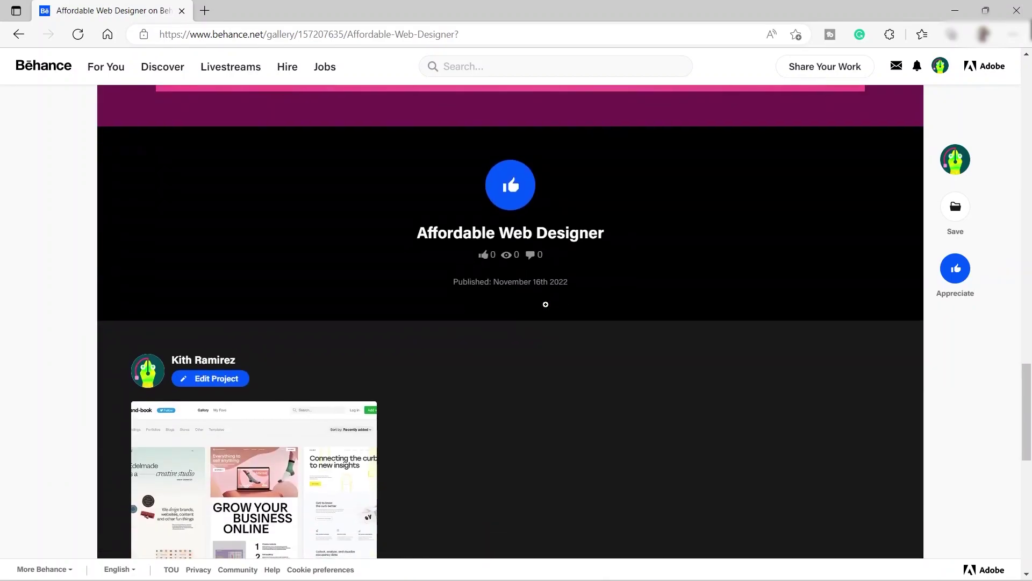
pyautogui.scroll(-10, 546, 304)
pyautogui.scroll(7, 546, 306)
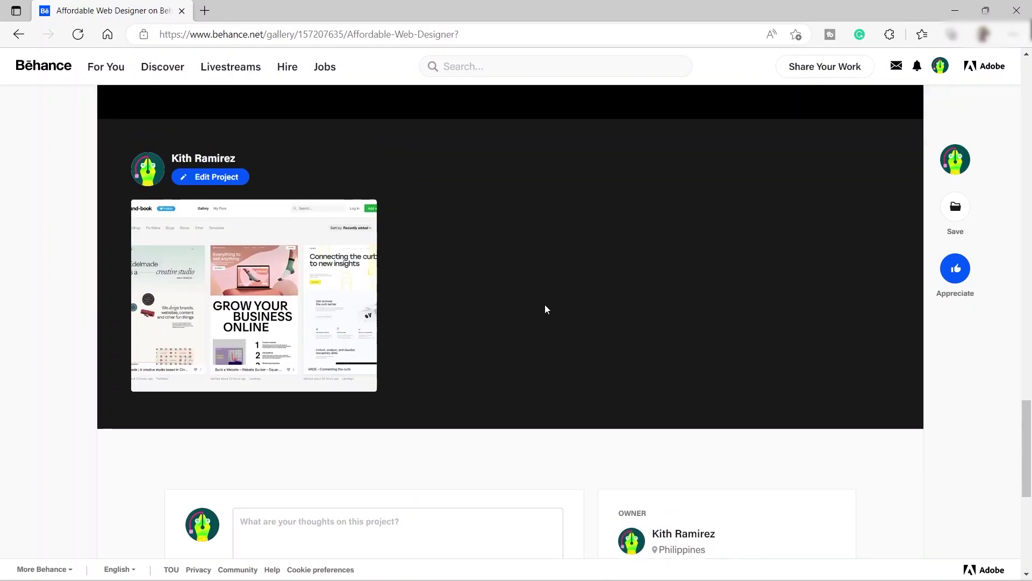
pyautogui.scroll(10, 544, 304)
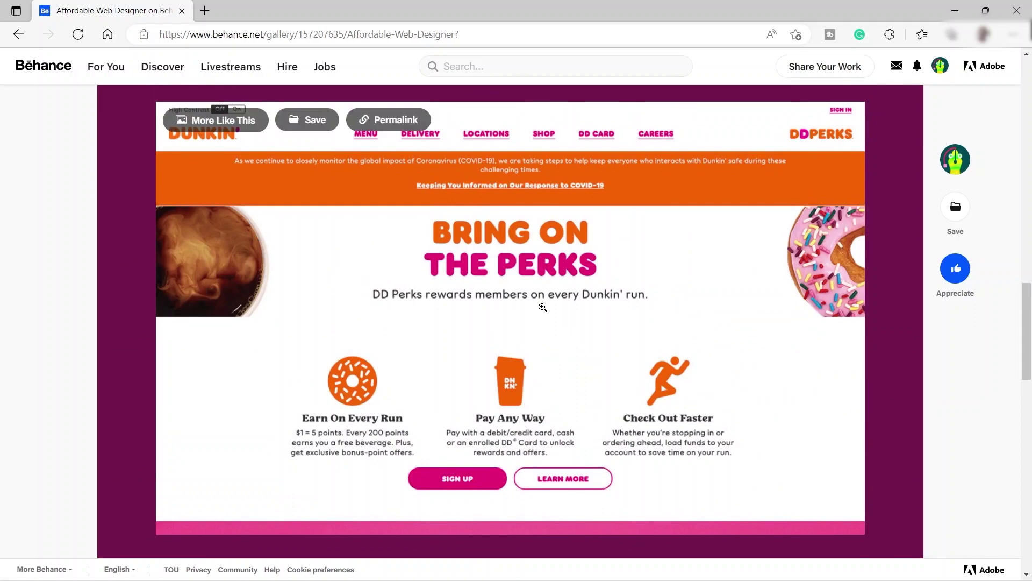
pyautogui.scroll(4, 544, 307)
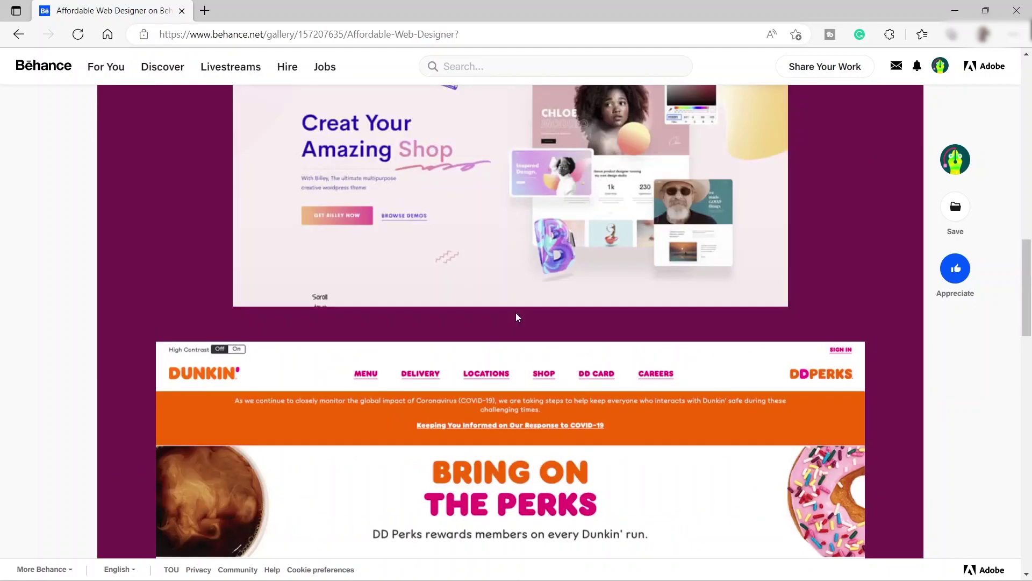